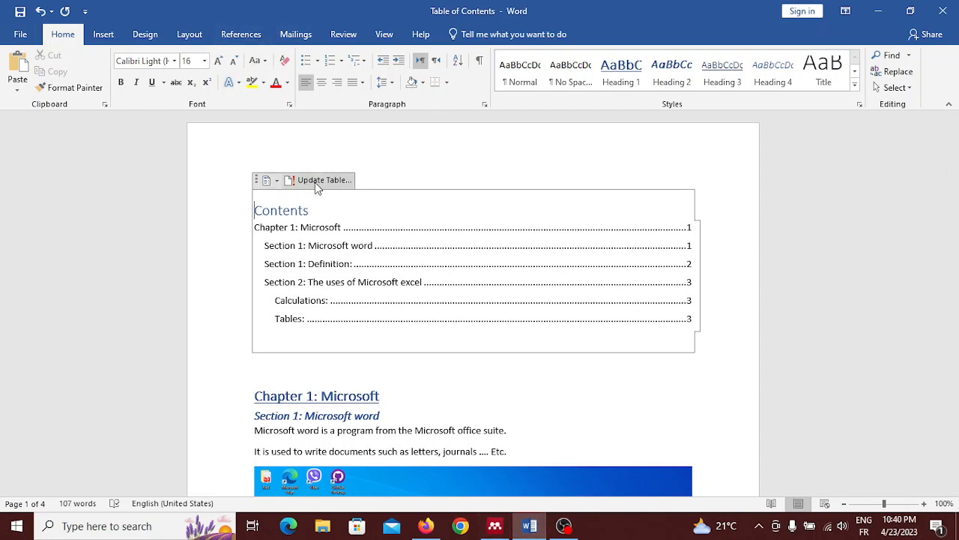
# Replace the existing table of contents with the built-in Automatic Table 1.
pyautogui.click(267, 181)
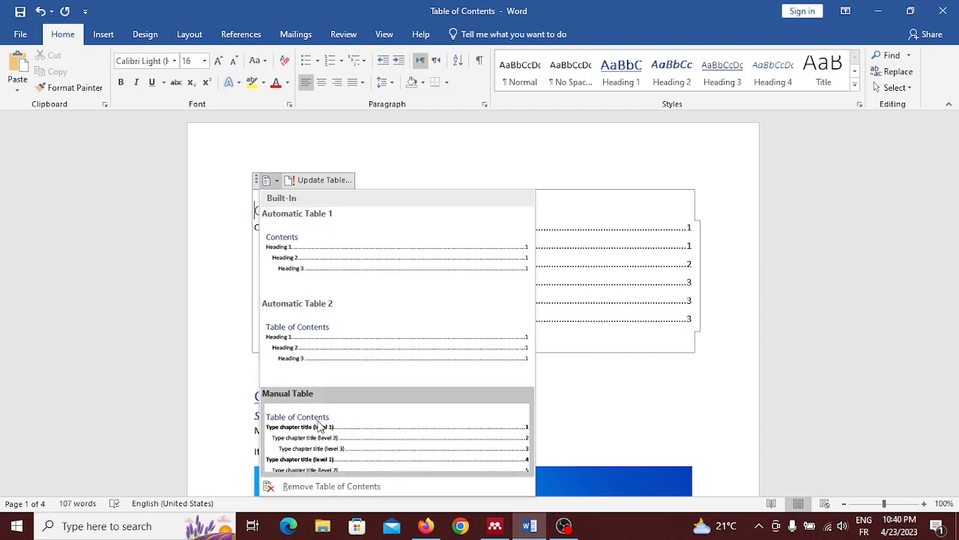
pyautogui.click(349, 284)
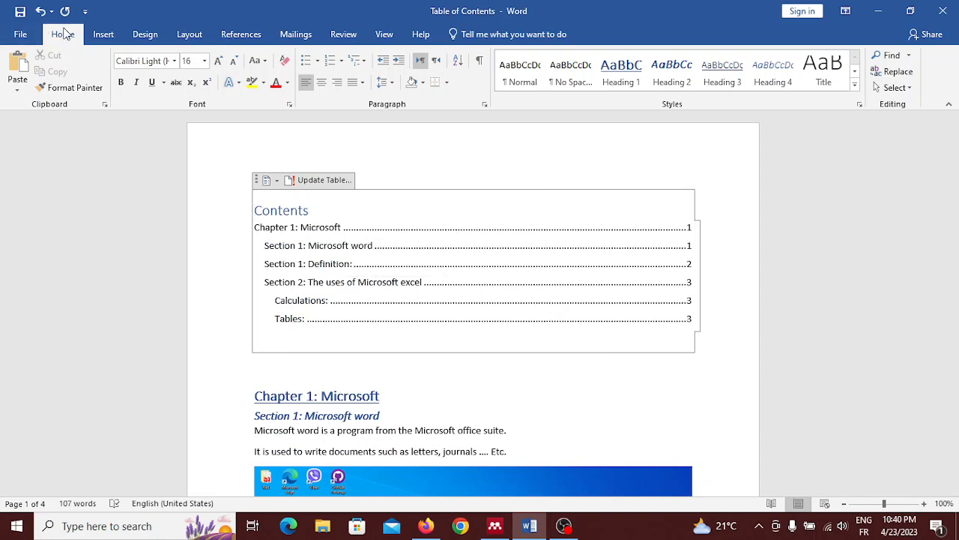
# Replace the table of contents with a custom one showing 3 heading levels, keeping the dotted tab leader and the From template format.
pyautogui.click(253, 38)
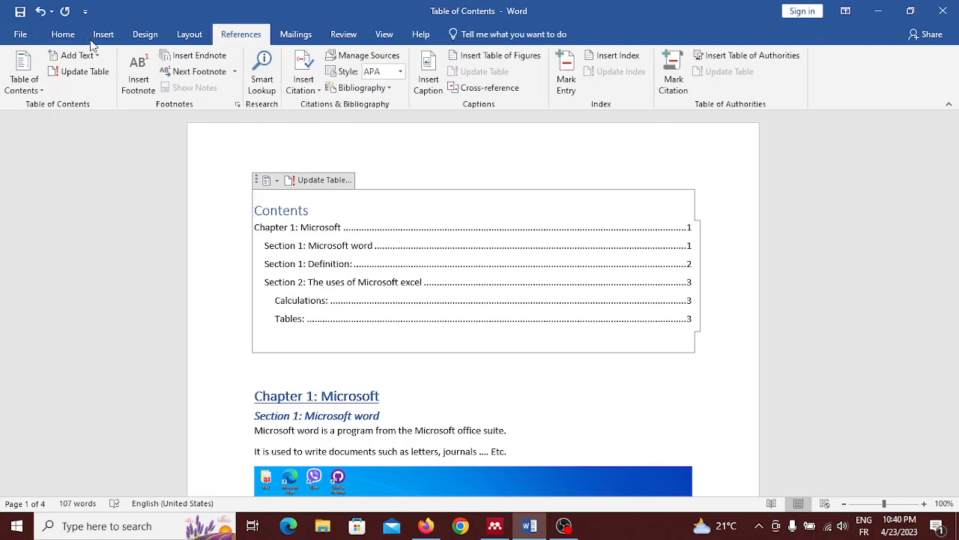
pyautogui.click(23, 81)
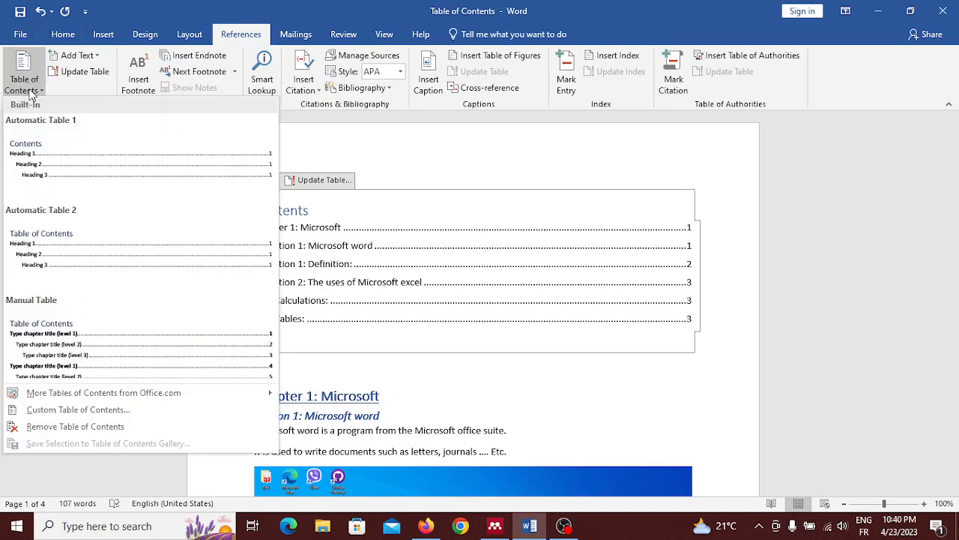
pyautogui.click(78, 412)
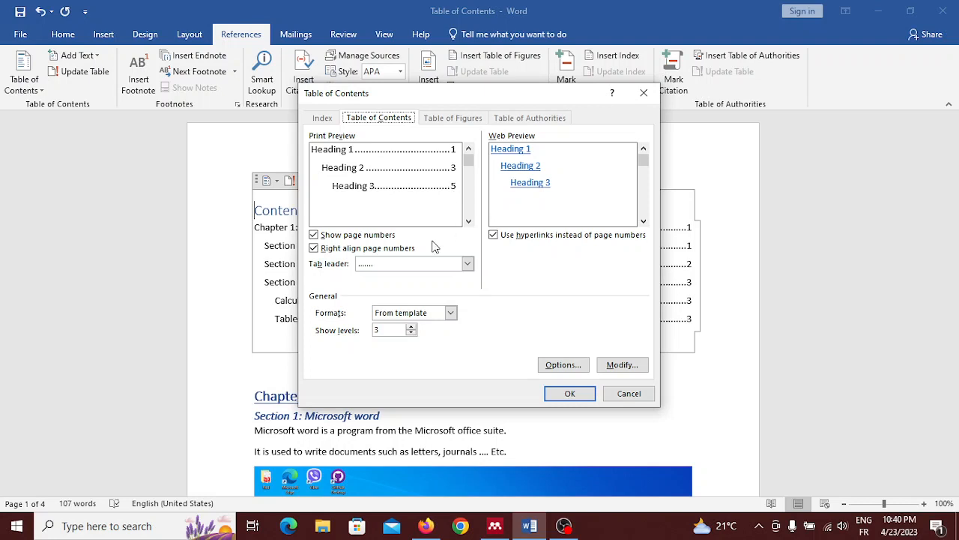
pyautogui.click(469, 265)
pyautogui.click(469, 265)
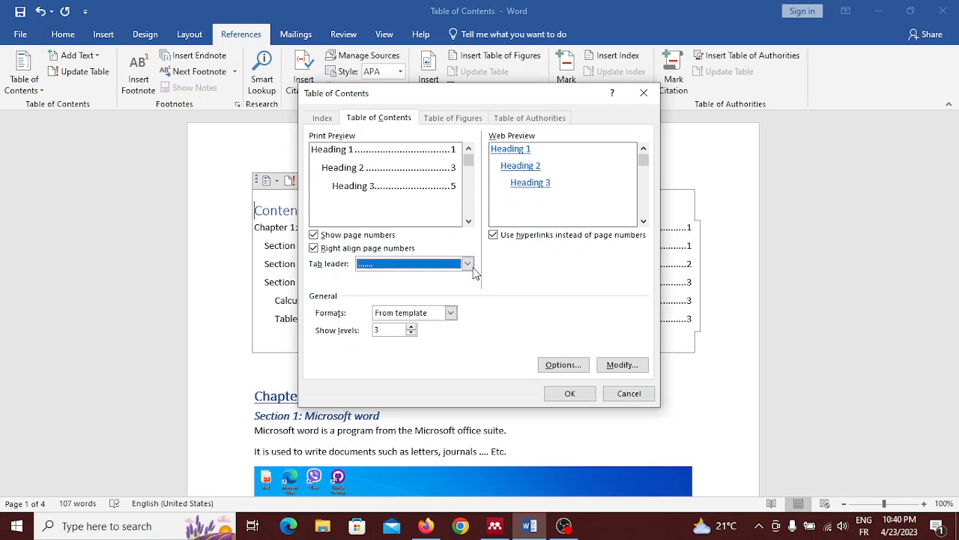
pyautogui.click(468, 221)
pyautogui.click(468, 221)
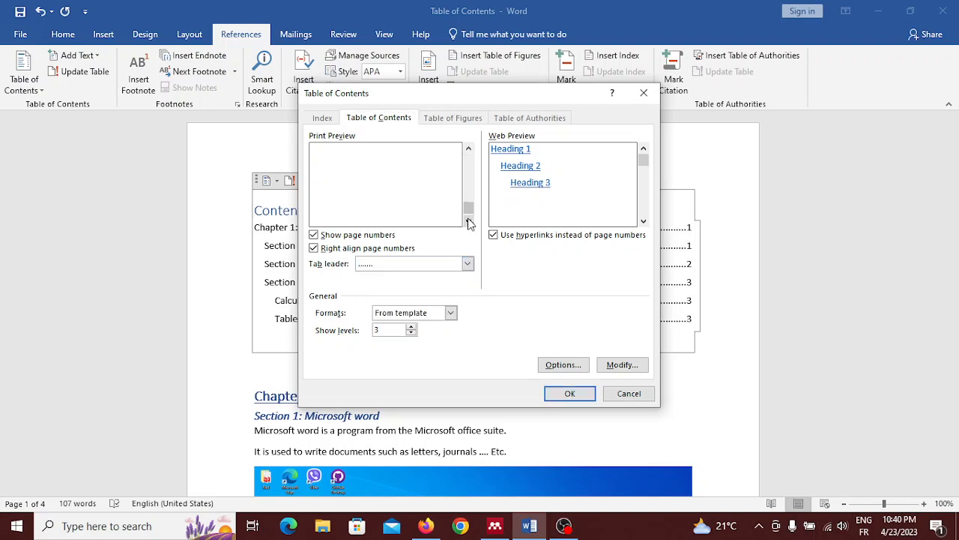
pyautogui.click(411, 328)
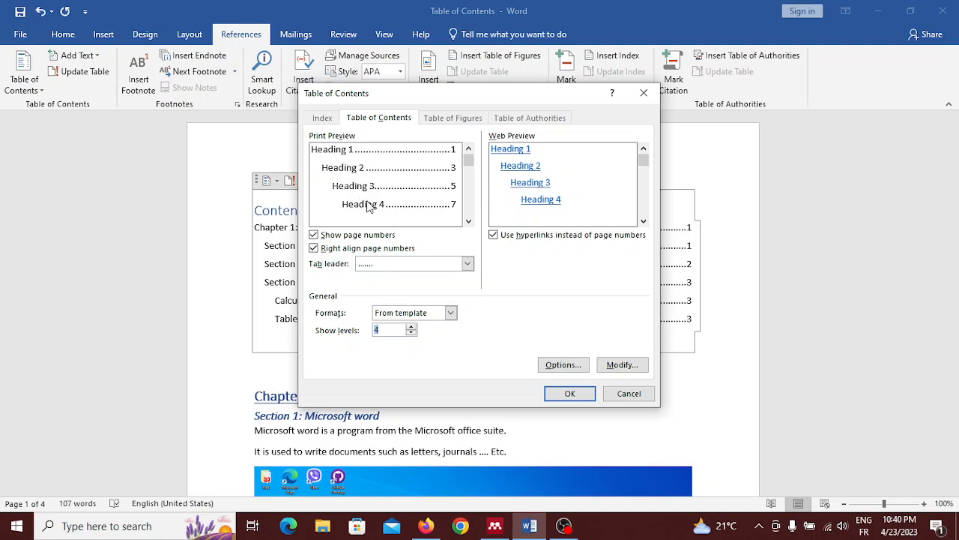
pyautogui.click(411, 333)
pyautogui.click(569, 393)
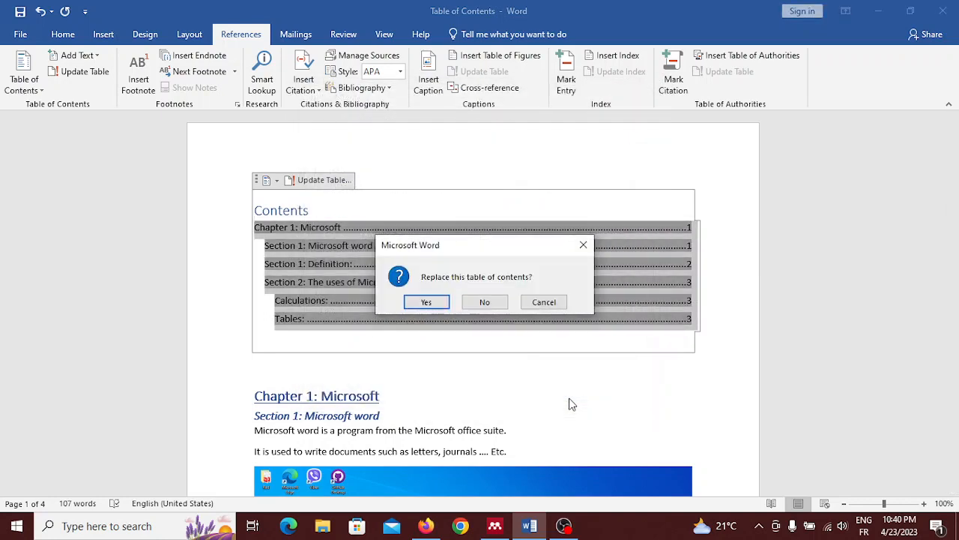
pyautogui.click(424, 302)
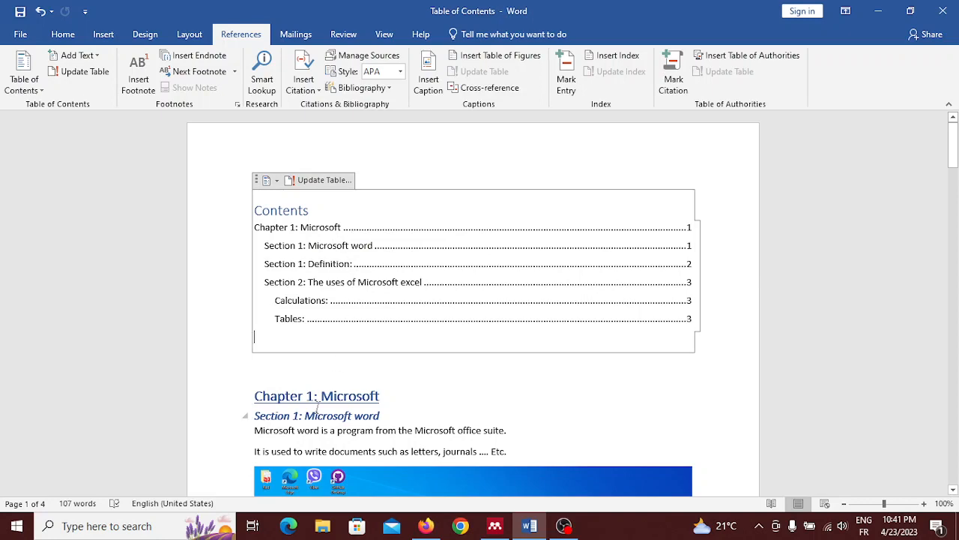
# Replace the table of contents with a custom table of contents that shows 4 heading levels.
pyautogui.scroll(-1, 320, 403)
pyautogui.scroll(-1, 320, 220)
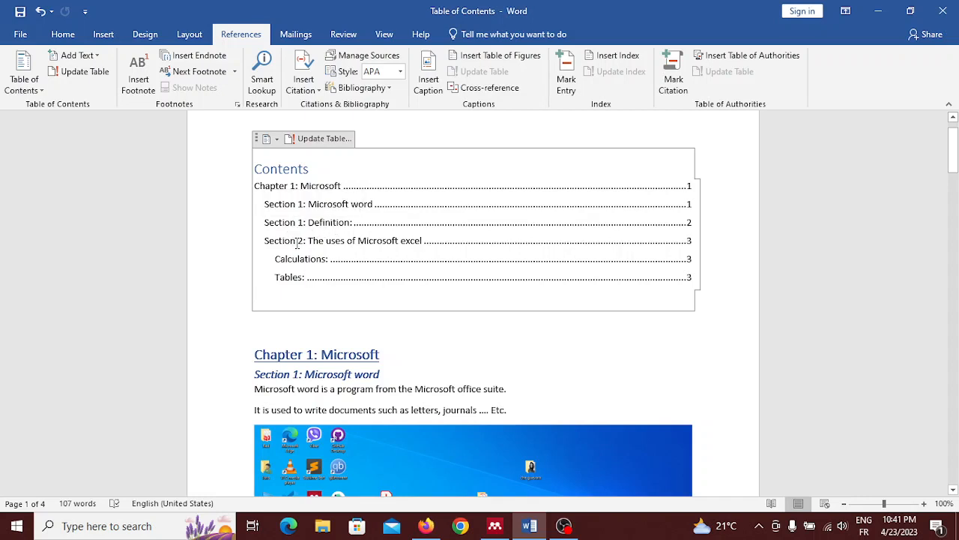
pyautogui.scroll(-10, 391, 247)
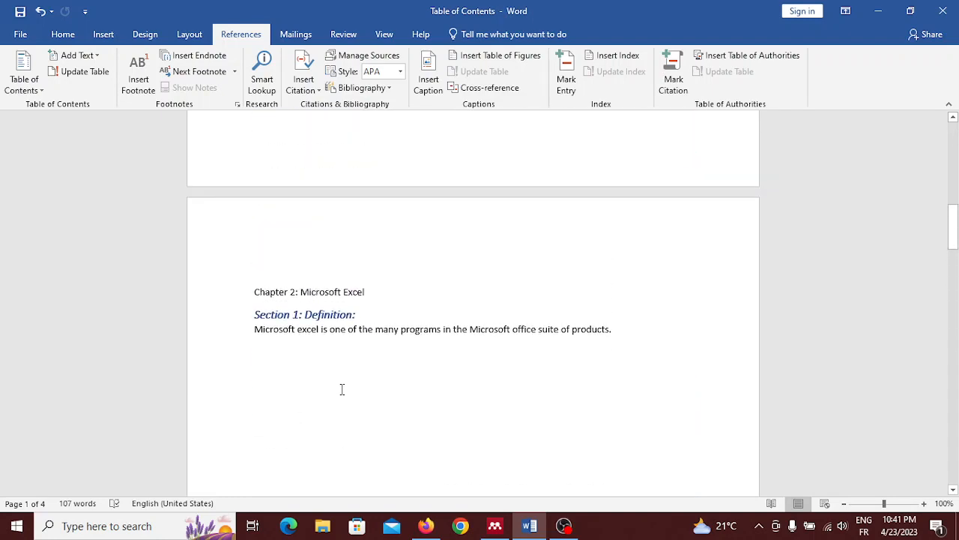
pyautogui.scroll(-10, 342, 389)
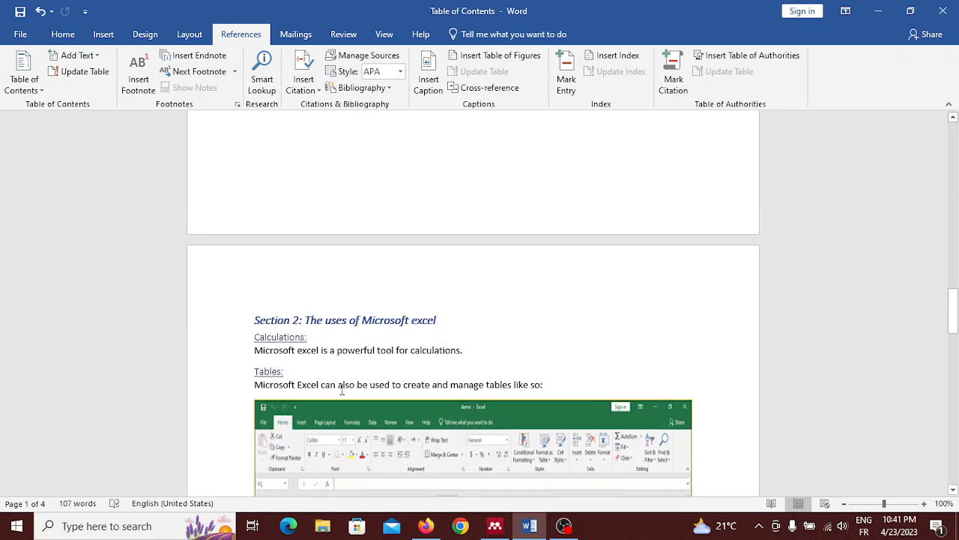
pyautogui.scroll(-10, 342, 389)
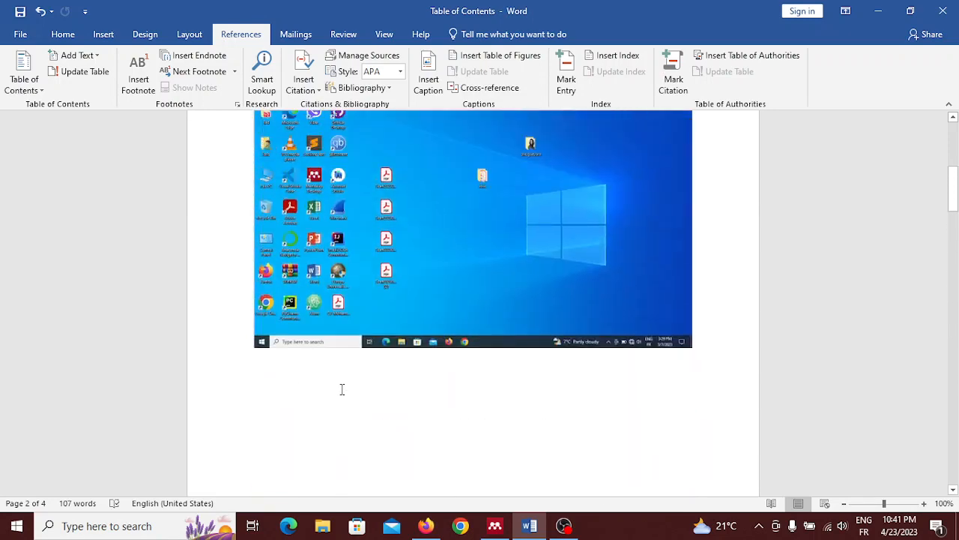
pyautogui.scroll(5, 341, 389)
pyautogui.click(276, 181)
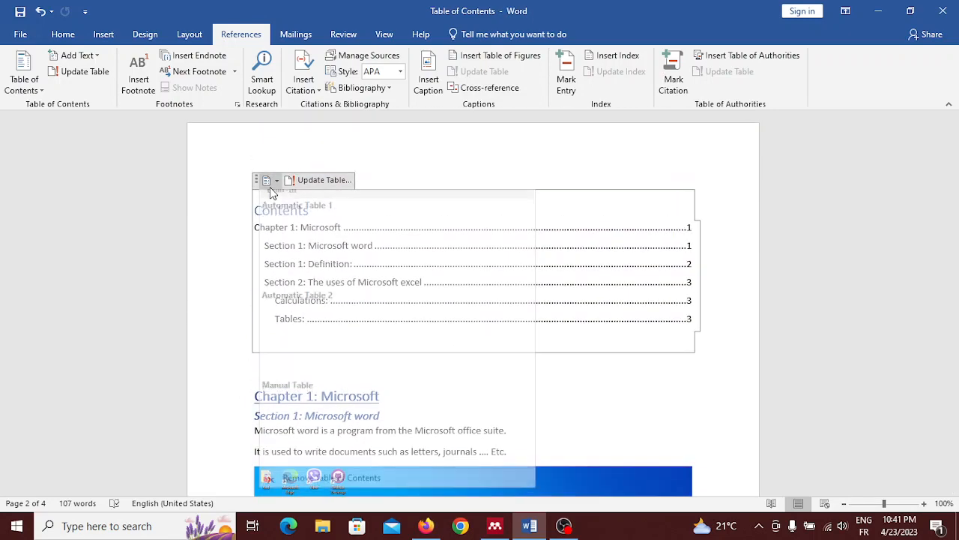
pyautogui.click(278, 182)
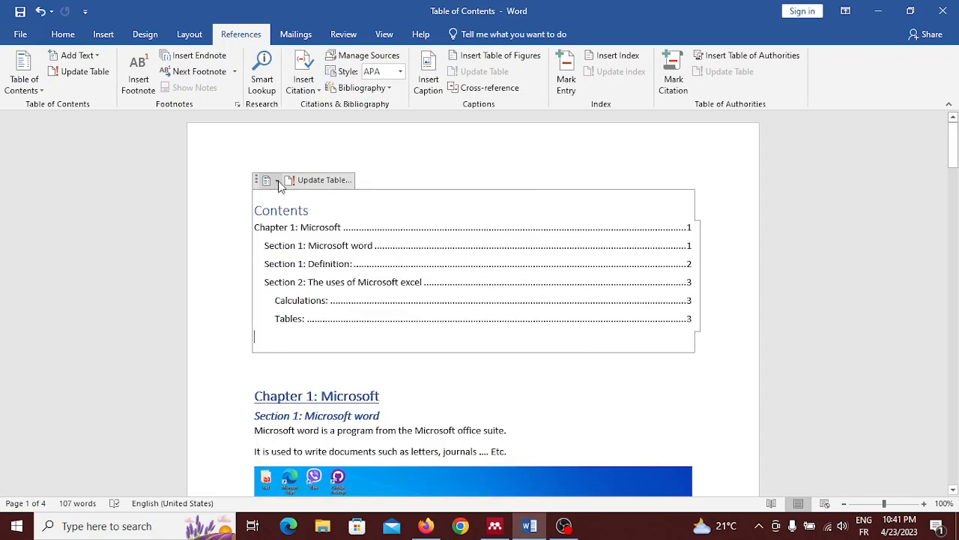
pyautogui.click(21, 75)
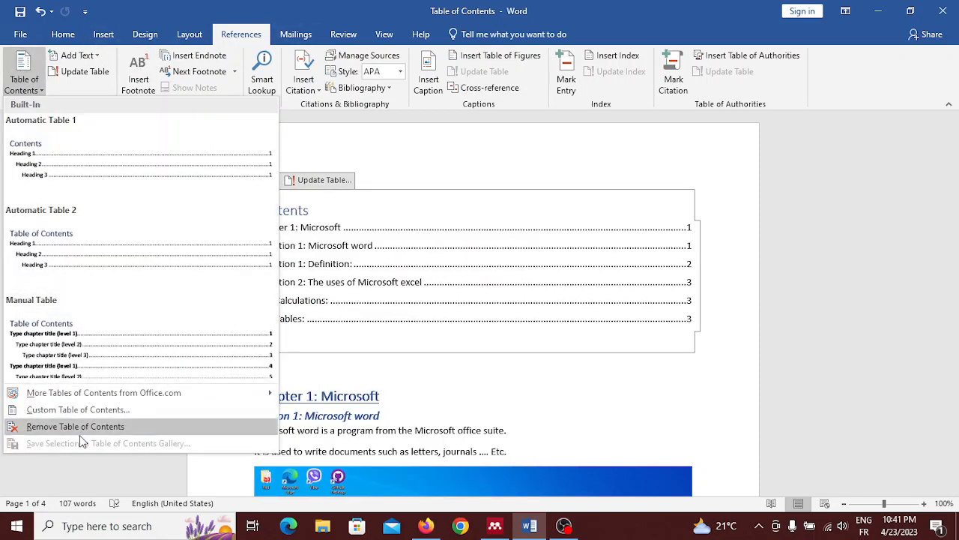
pyautogui.click(78, 410)
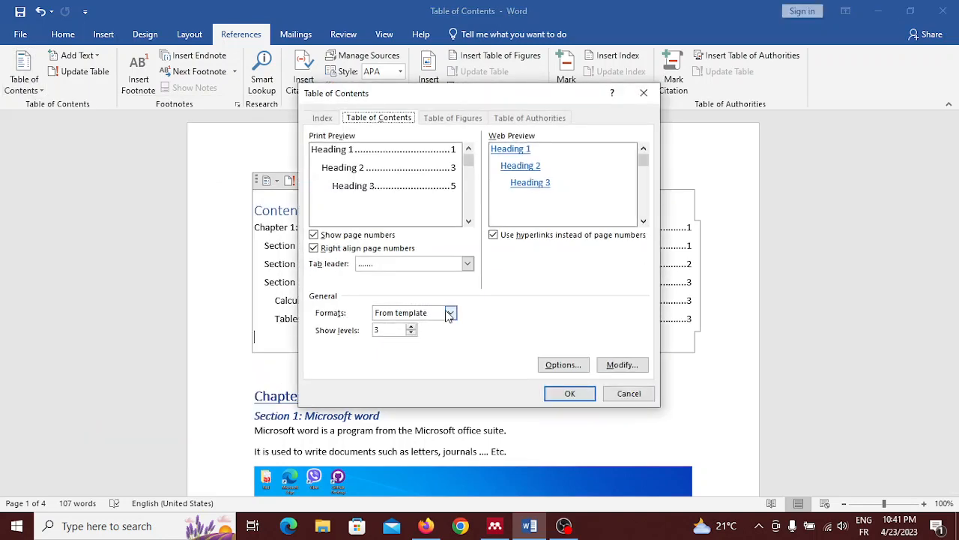
pyautogui.click(412, 326)
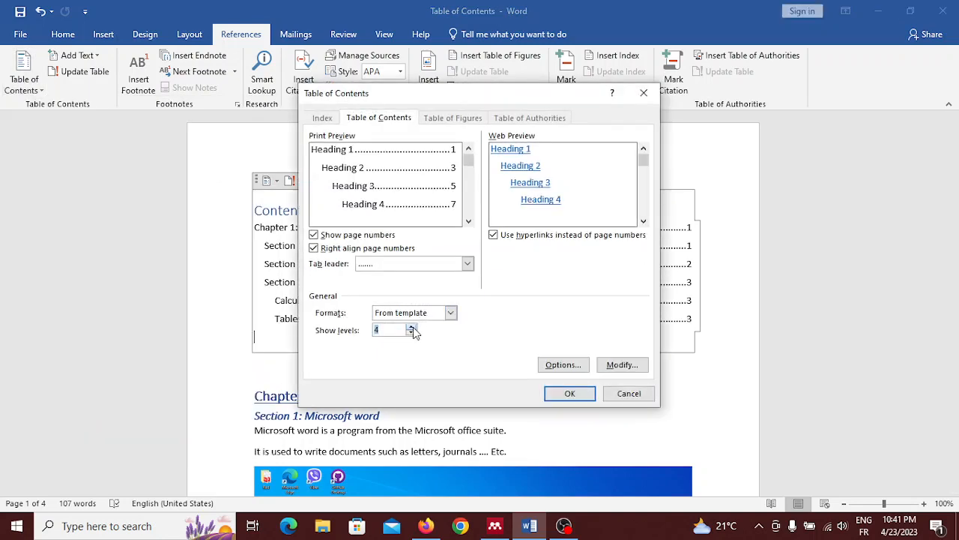
pyautogui.click(584, 396)
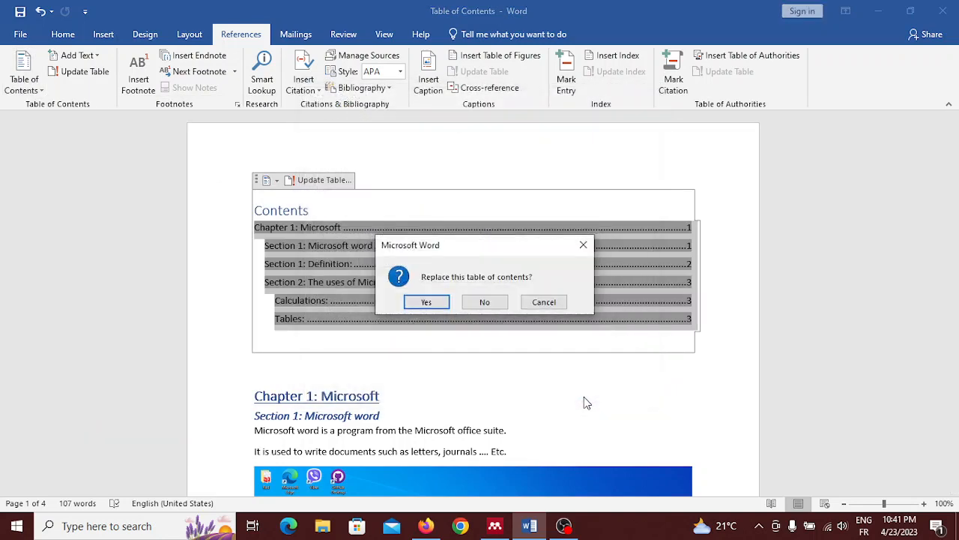
pyautogui.click(427, 302)
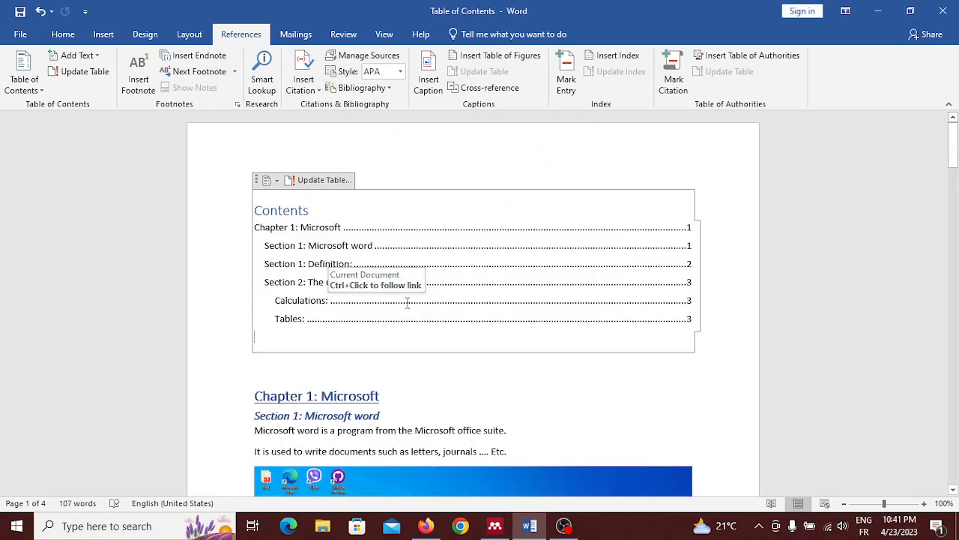
# Compare the chapter, section and subsection headings throughout the document with the entries in the table of contents.
pyautogui.scroll(-1, 487, 280)
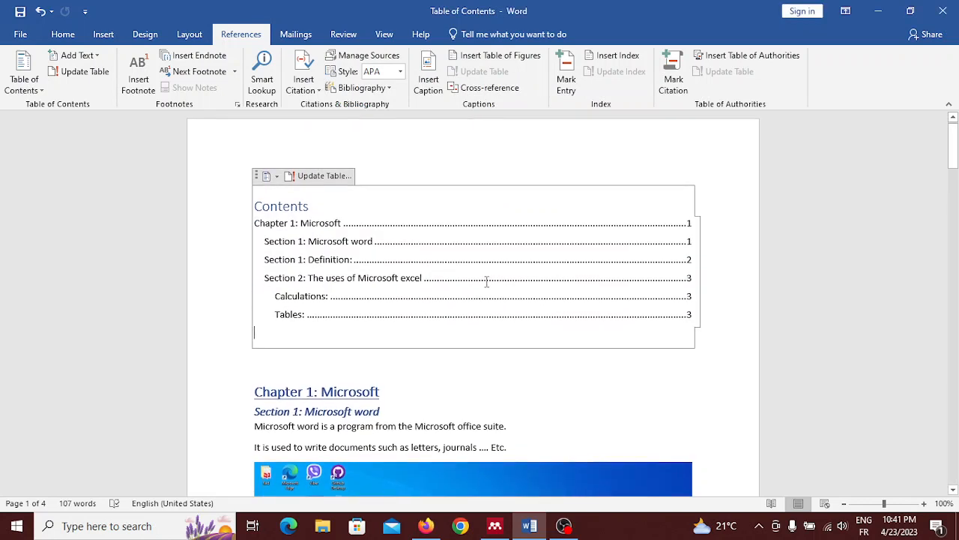
pyautogui.scroll(-7, 487, 282)
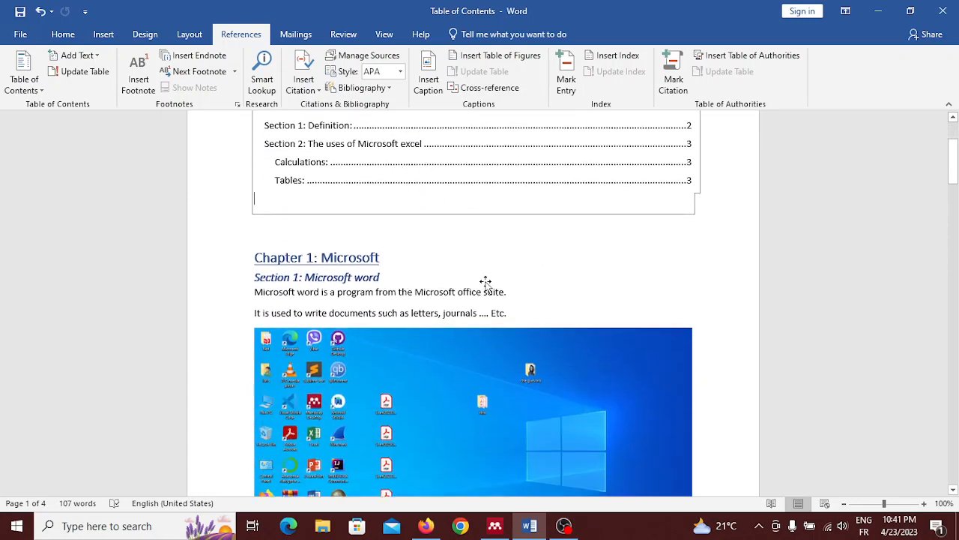
pyautogui.scroll(-8, 487, 282)
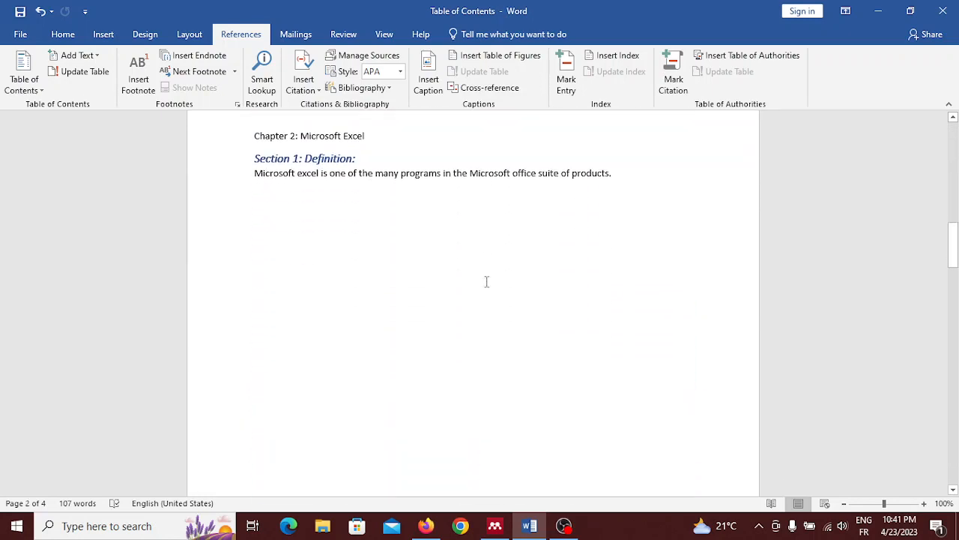
pyautogui.scroll(-6, 486, 282)
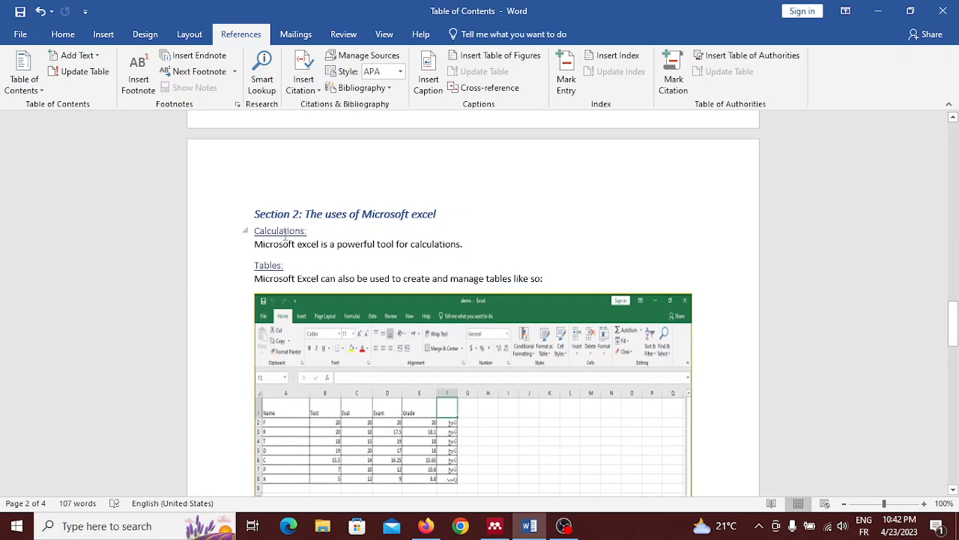
pyautogui.scroll(20, 272, 276)
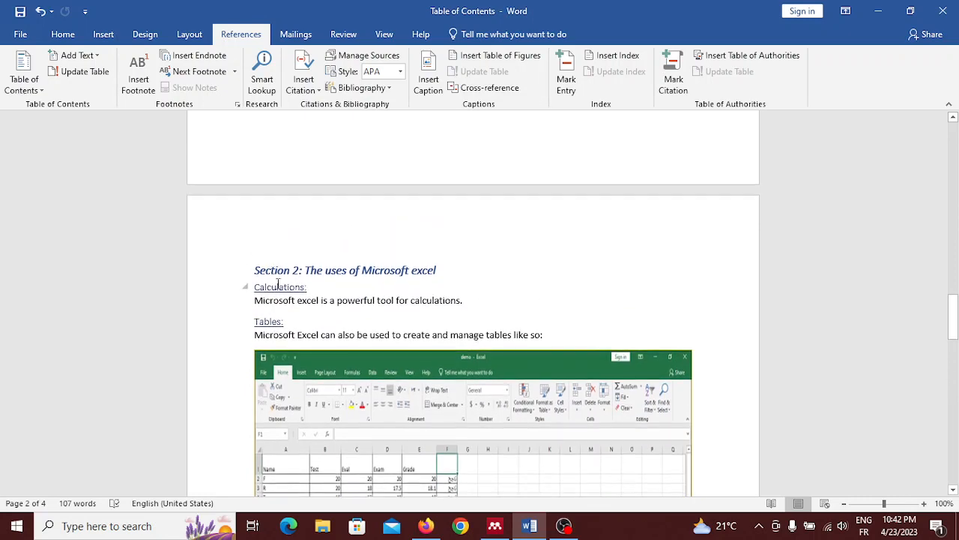
pyautogui.scroll(1, 283, 292)
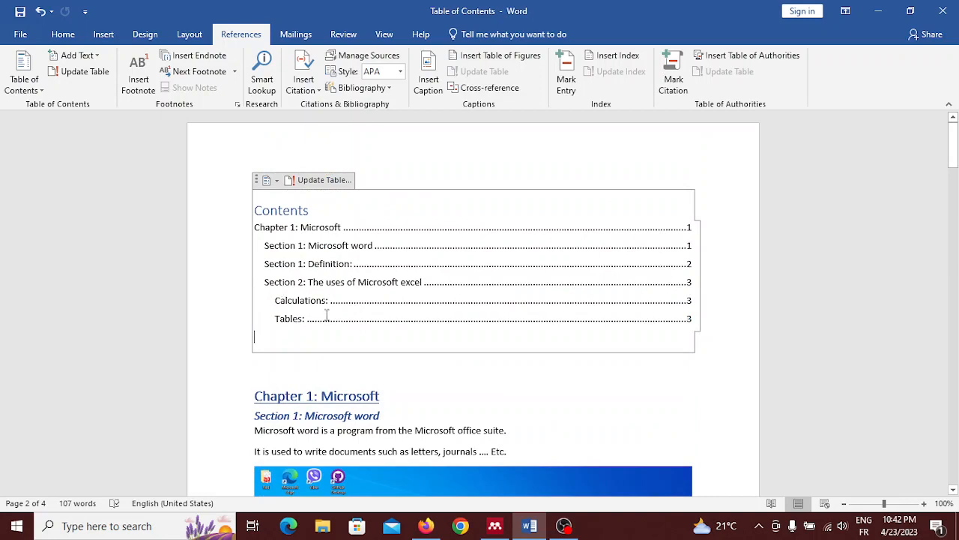
pyautogui.scroll(-7, 327, 315)
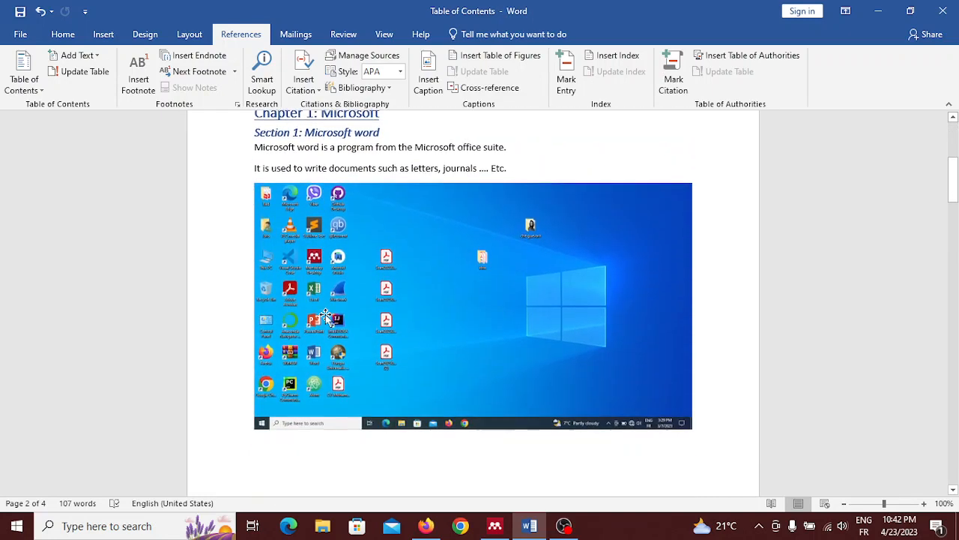
pyautogui.scroll(7, 326, 314)
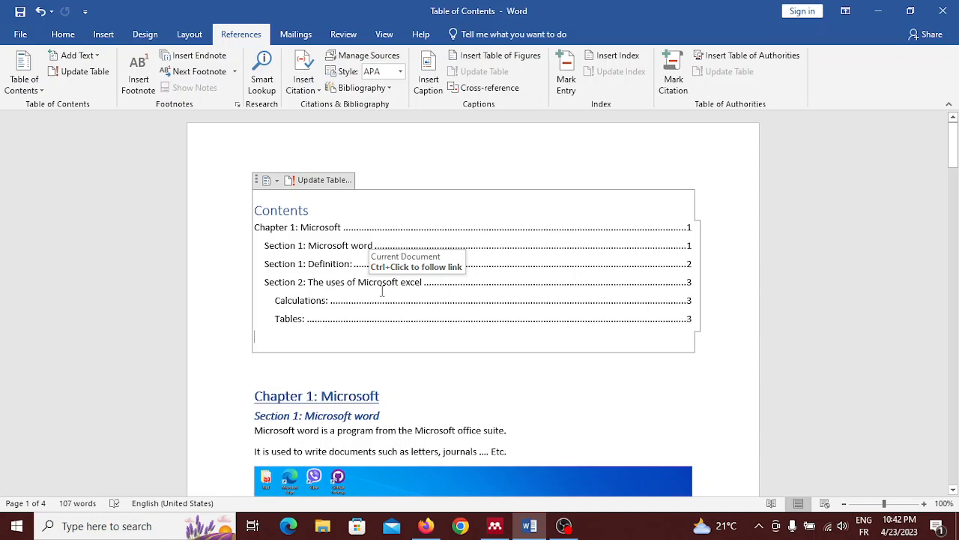
# Switch the custom table of contents at the start of the document to the built-in Automatic Table 1.
pyautogui.click(64, 36)
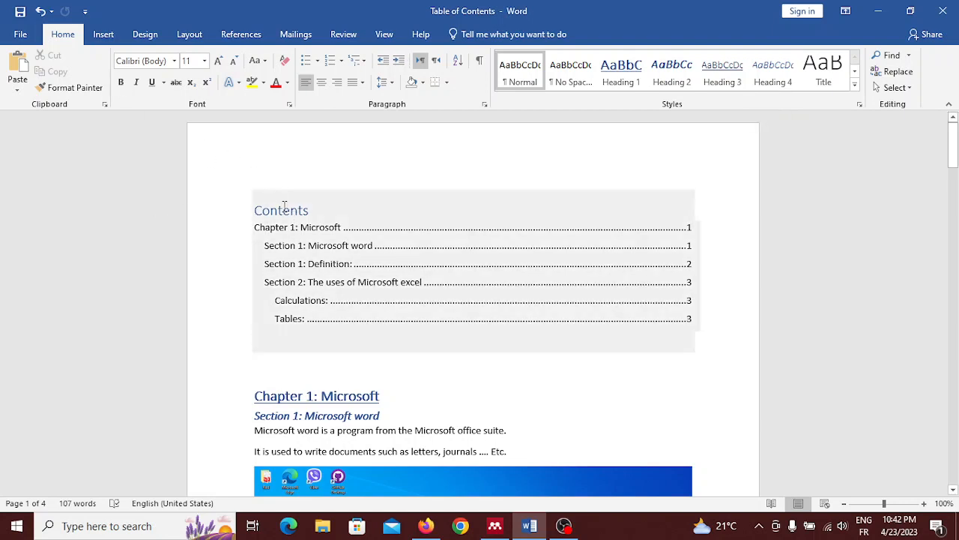
pyautogui.click(284, 208)
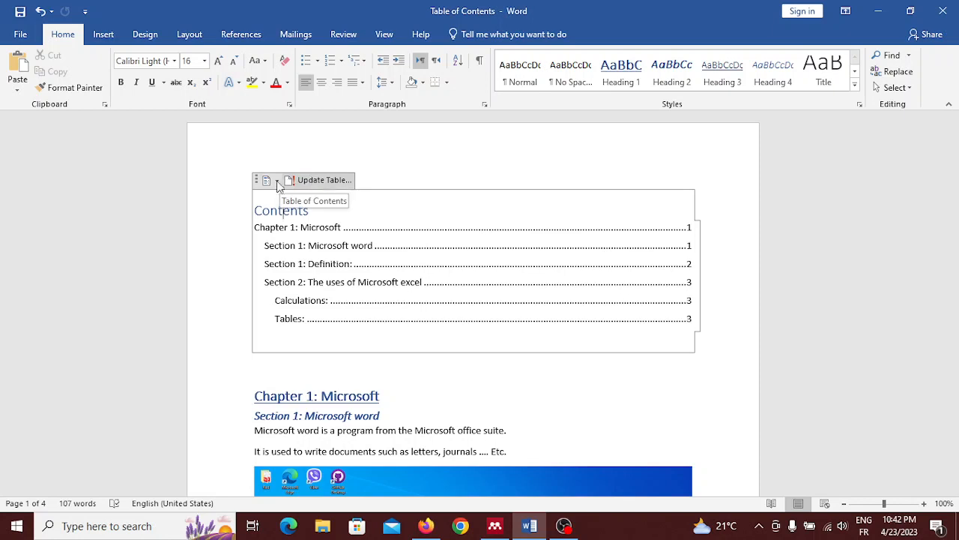
pyautogui.click(277, 181)
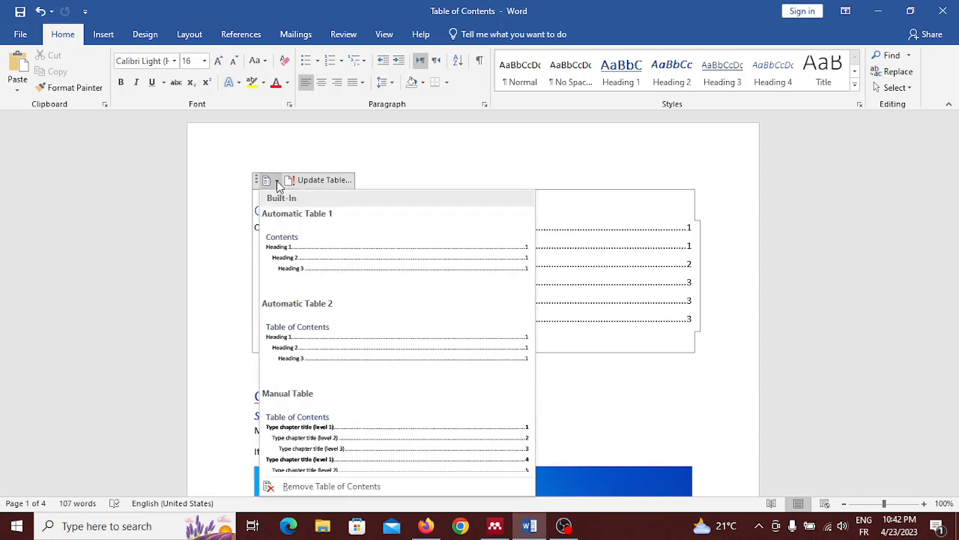
pyautogui.click(309, 255)
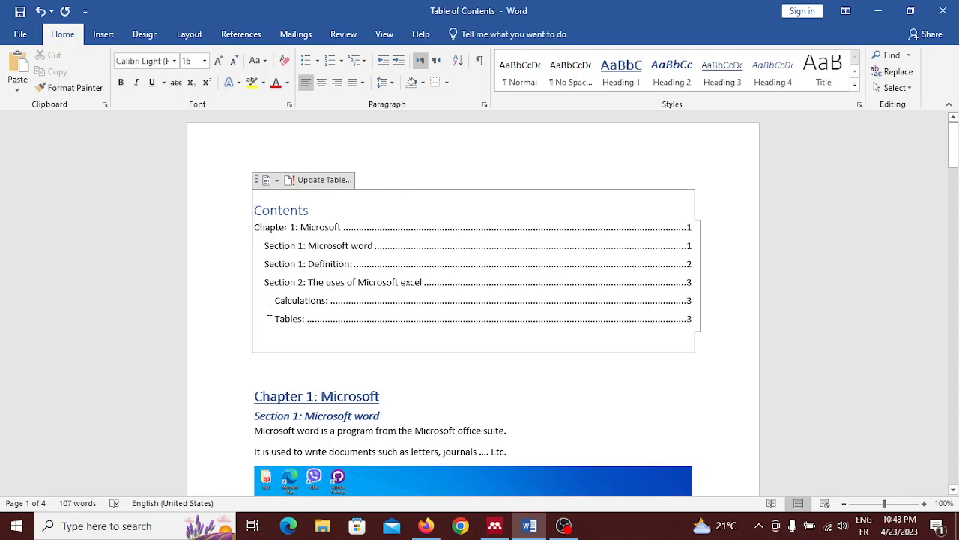
pyautogui.scroll(-2, 313, 355)
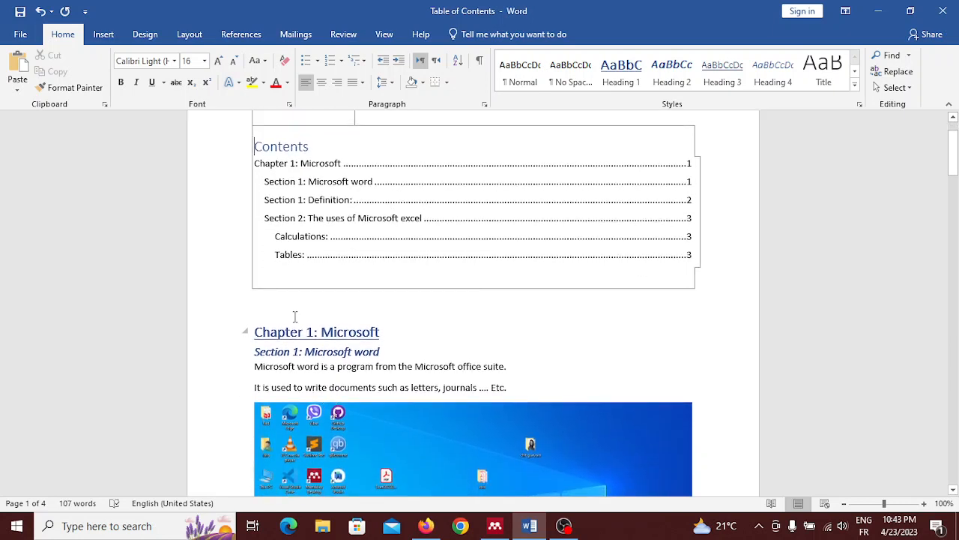
# Insert a page break between the table of contents and the "Chapter 1: Microsoft" heading.
pyautogui.click(295, 316)
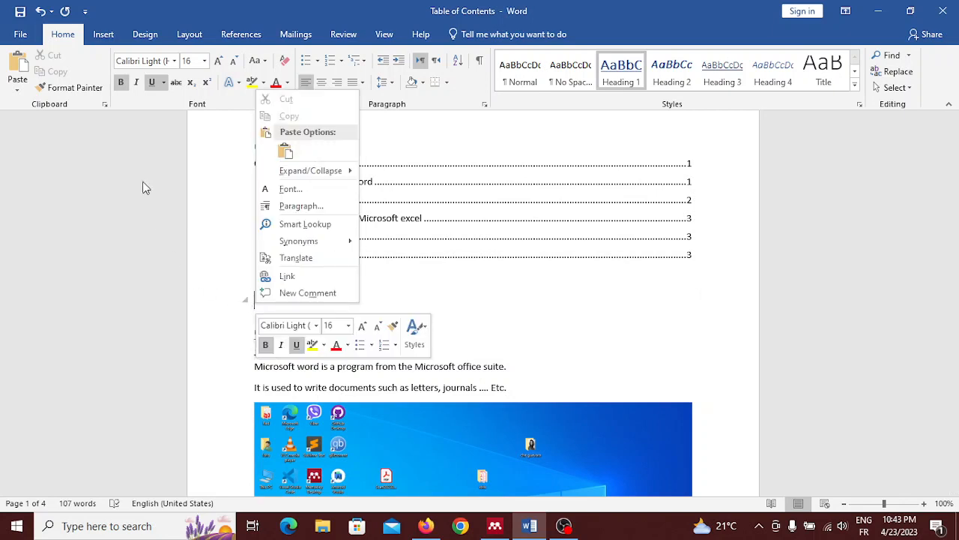
pyautogui.click(96, 38)
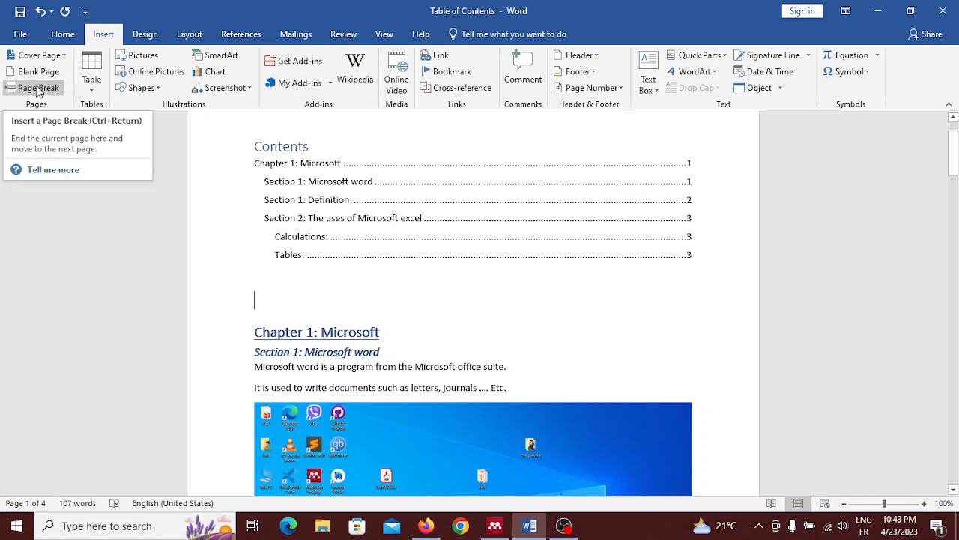
pyautogui.click(38, 88)
# Update the table of contents using the option that refreshes page numbers only.
pyautogui.scroll(10, 287, 239)
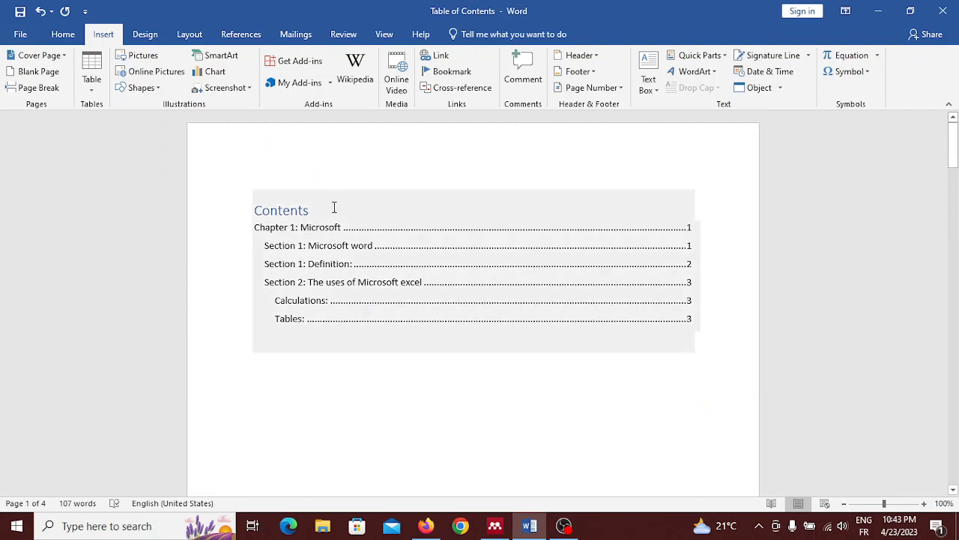
pyautogui.click(336, 208)
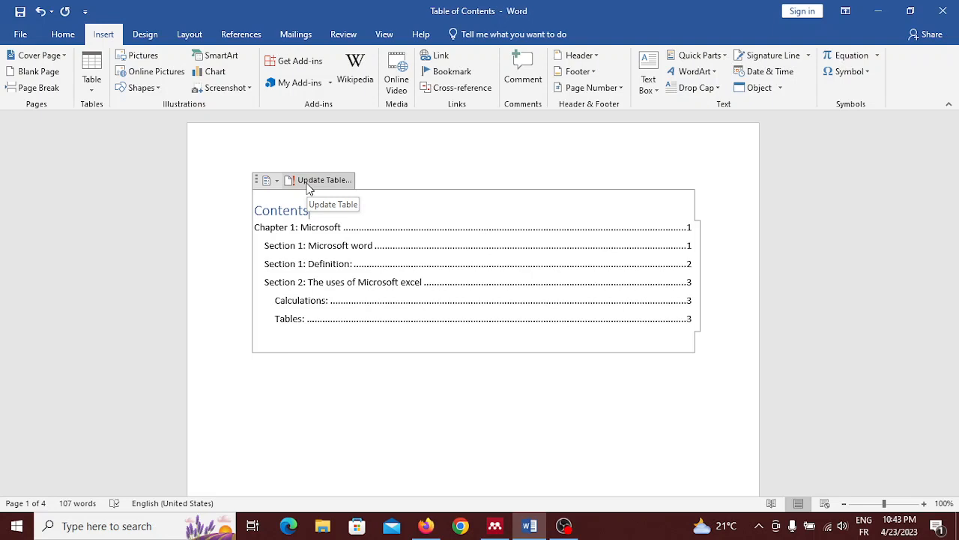
pyautogui.click(310, 183)
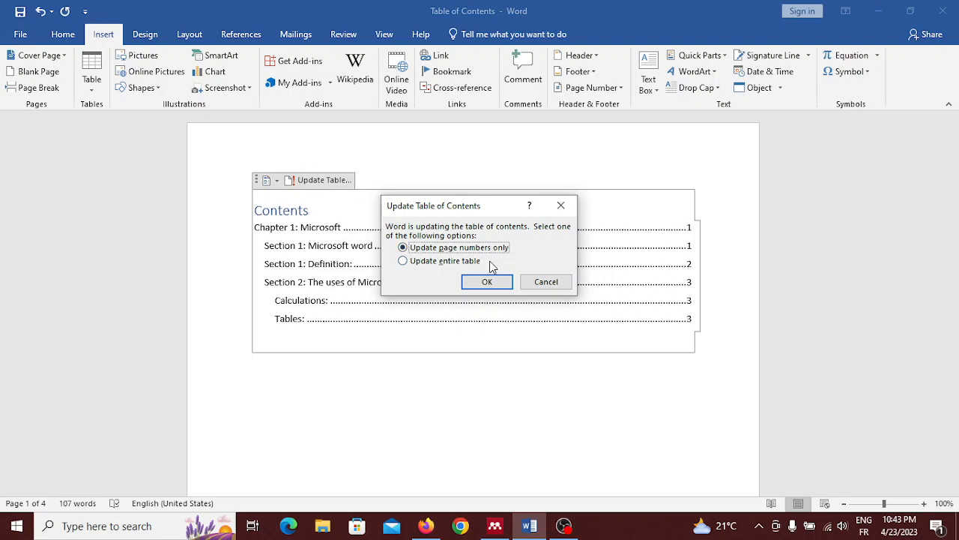
pyautogui.click(403, 265)
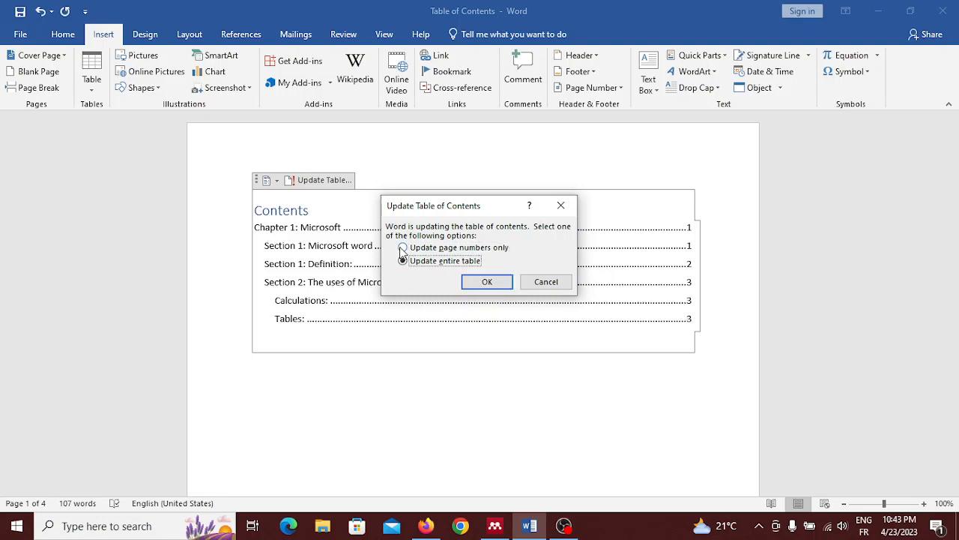
pyautogui.click(403, 249)
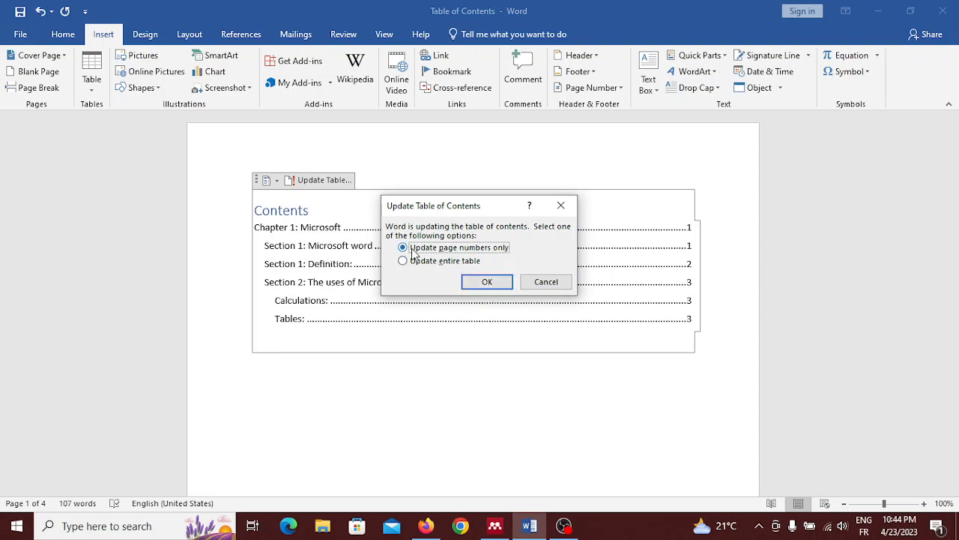
pyautogui.click(487, 280)
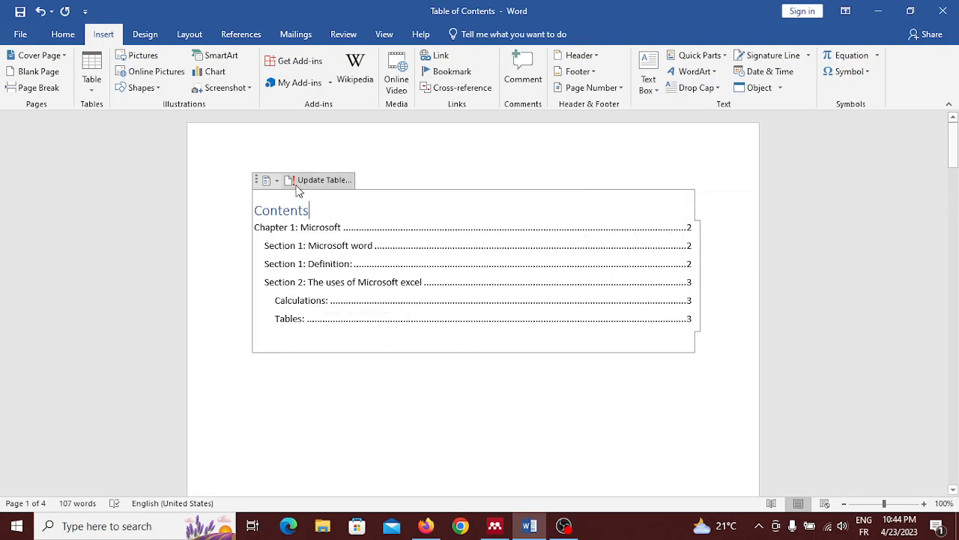
# Add the Heading 1 title "Chapter 3: Microsoft Powerpoint" on the blank last page, followed by a new paragraph.
pyautogui.scroll(-3, 222, 453)
pyautogui.scroll(-10, 222, 454)
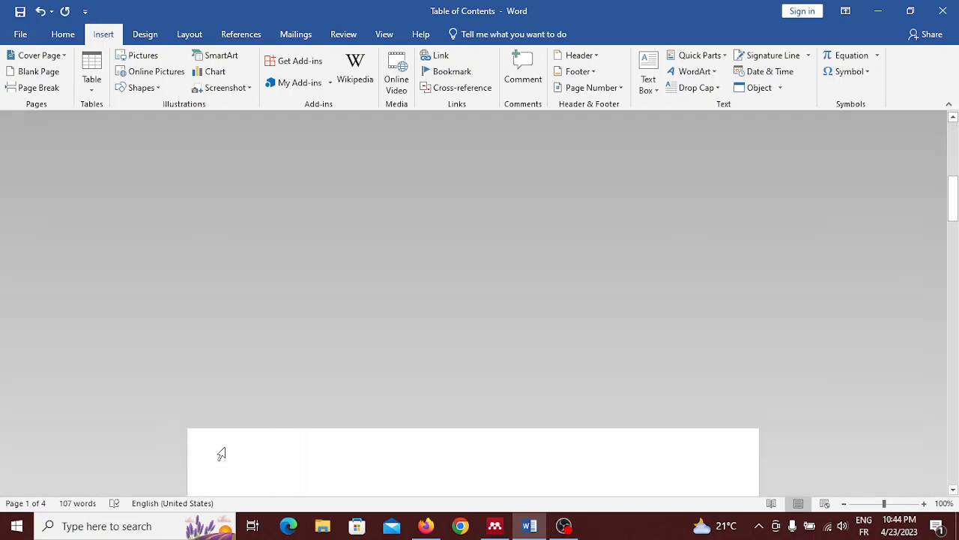
pyautogui.scroll(-5, 222, 454)
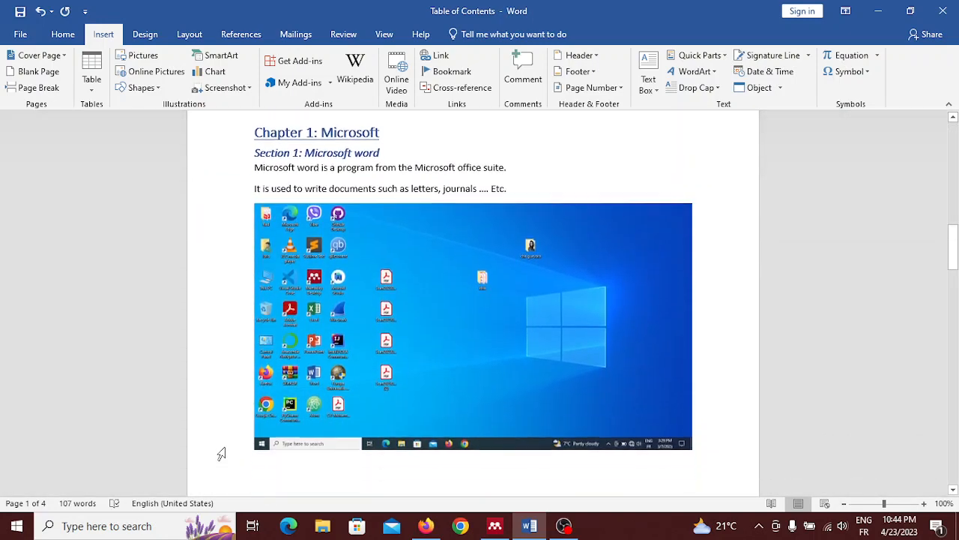
pyautogui.scroll(-12, 222, 454)
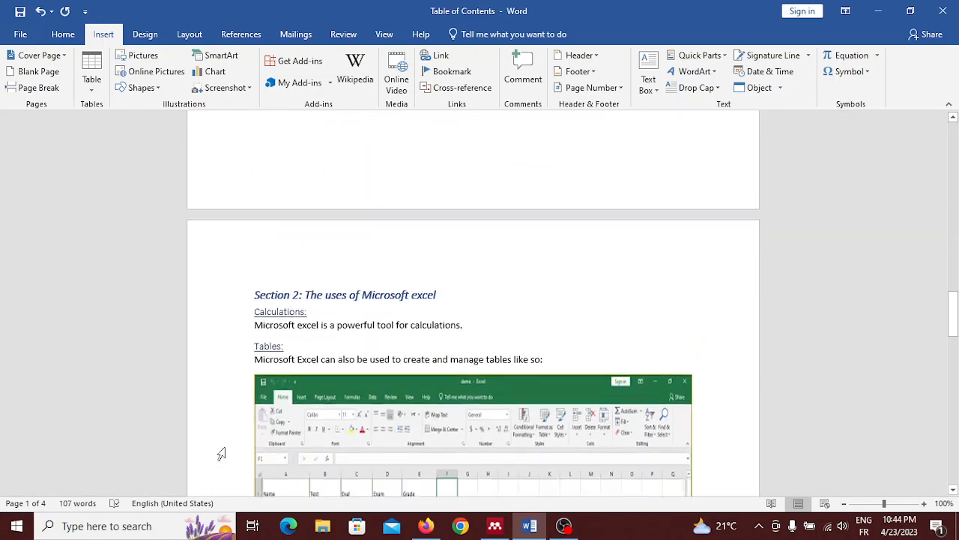
pyautogui.scroll(-10, 222, 454)
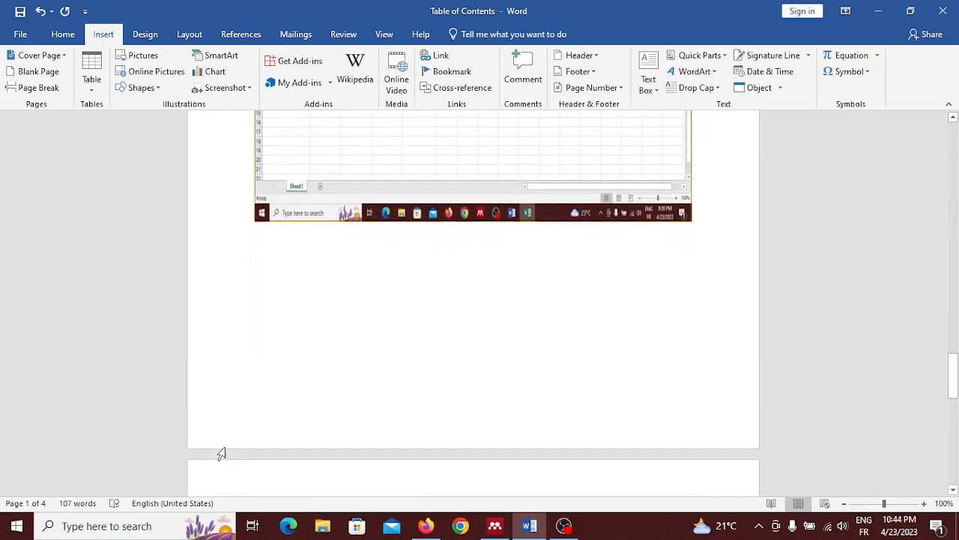
pyautogui.scroll(3, 222, 453)
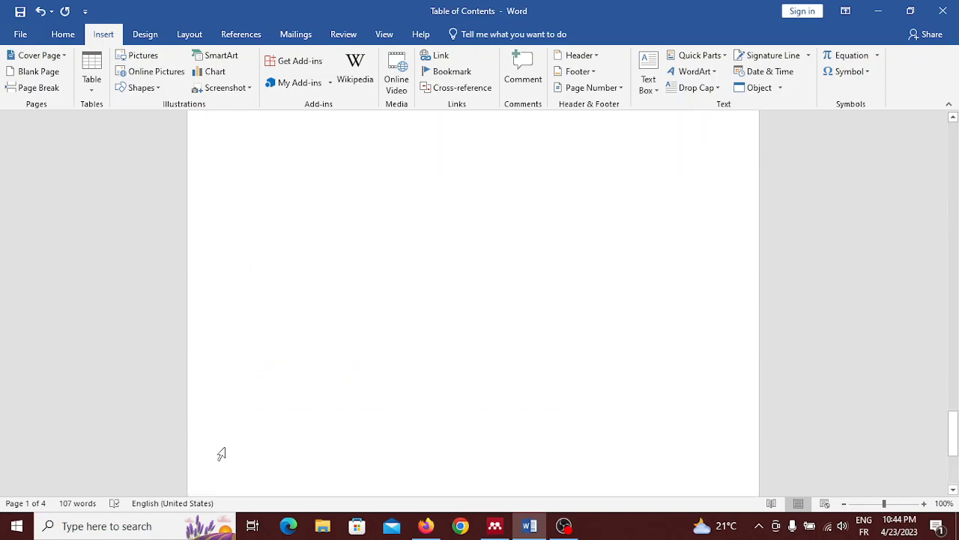
pyautogui.scroll(6, 329, 187)
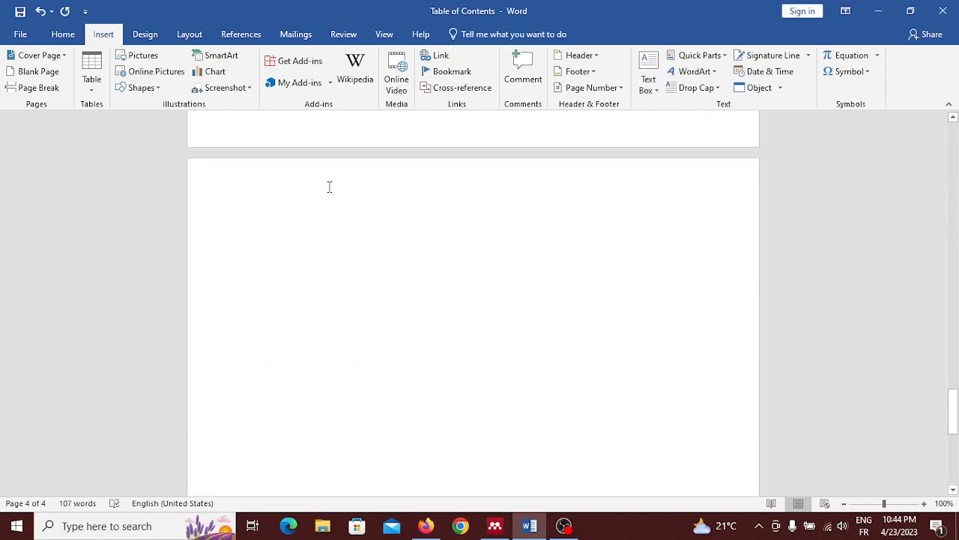
pyautogui.click(306, 234)
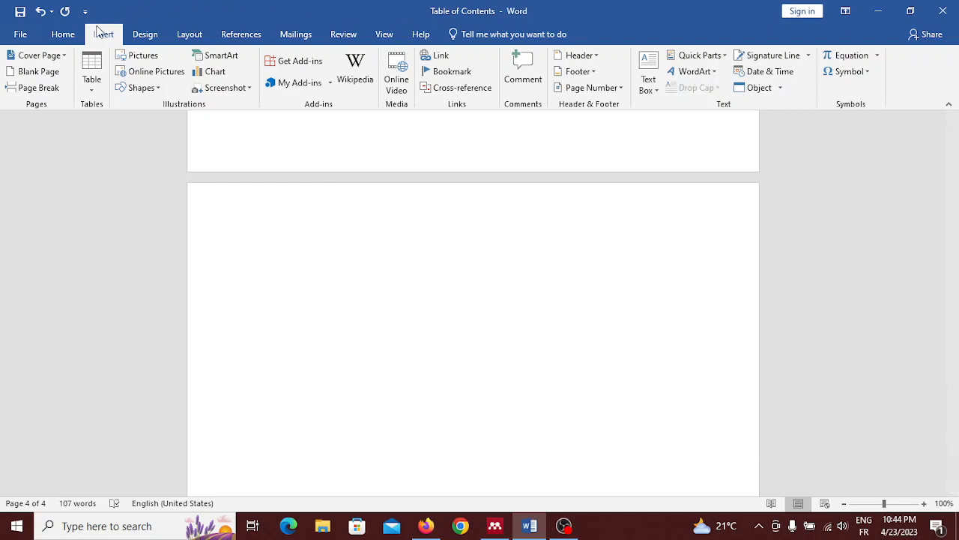
pyautogui.click(65, 35)
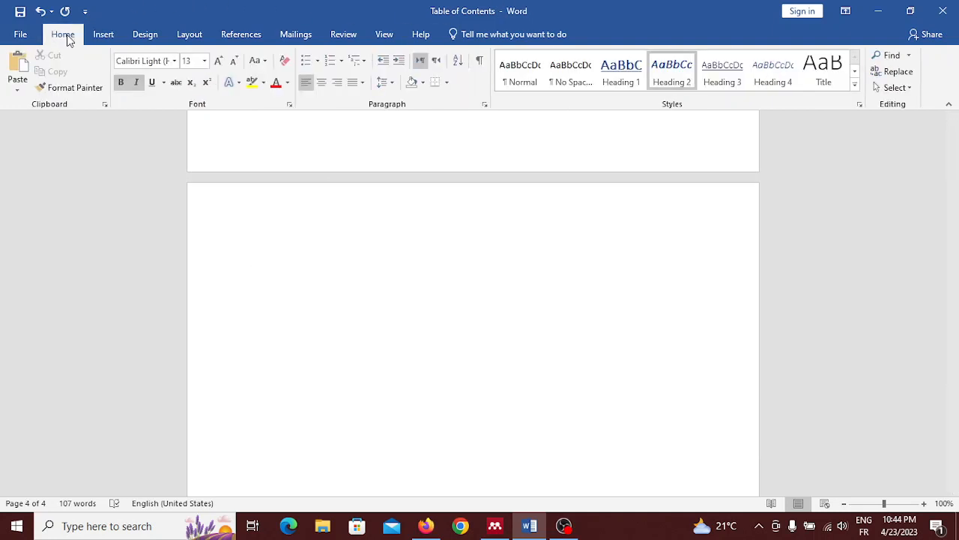
pyautogui.click(608, 85)
pyautogui.write('C')
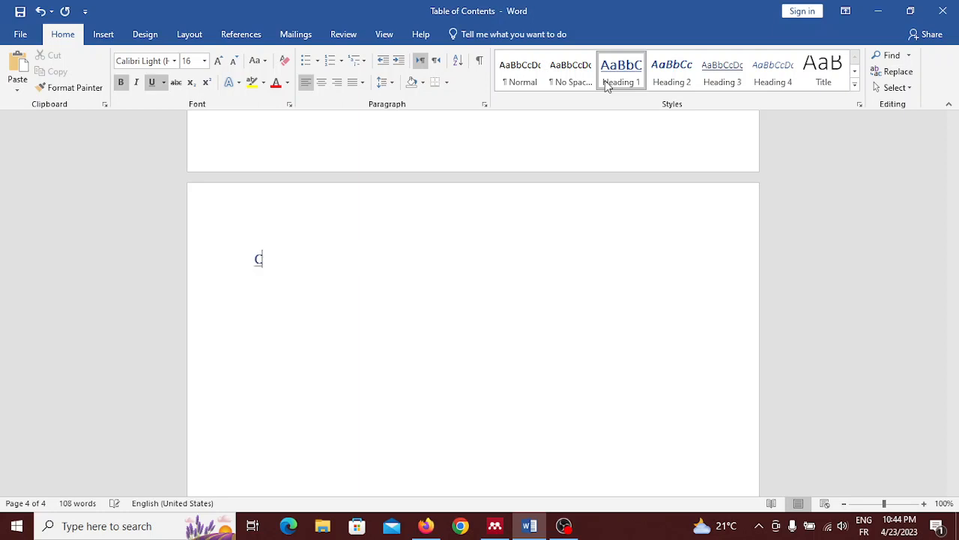
pyautogui.write('hapter 3: Mi')
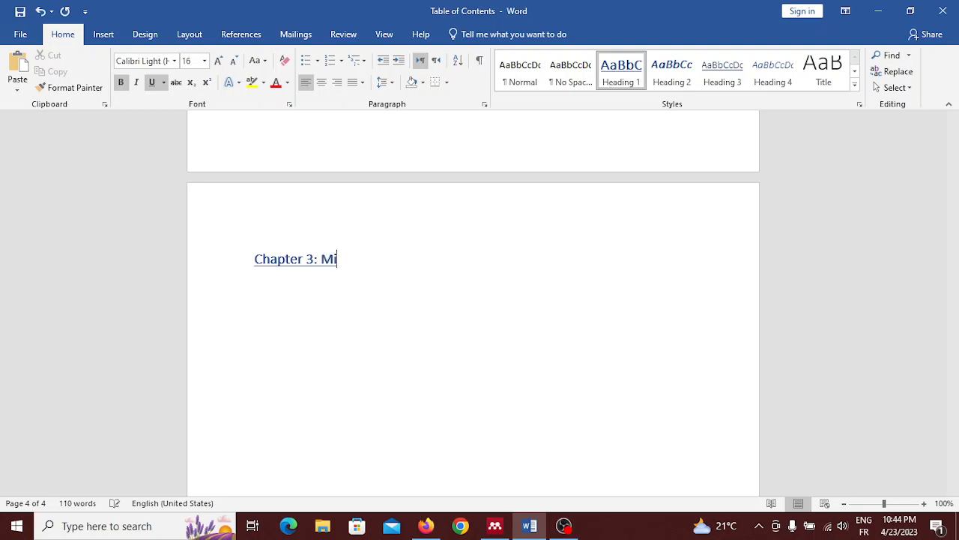
pyautogui.write('crosoft Po')
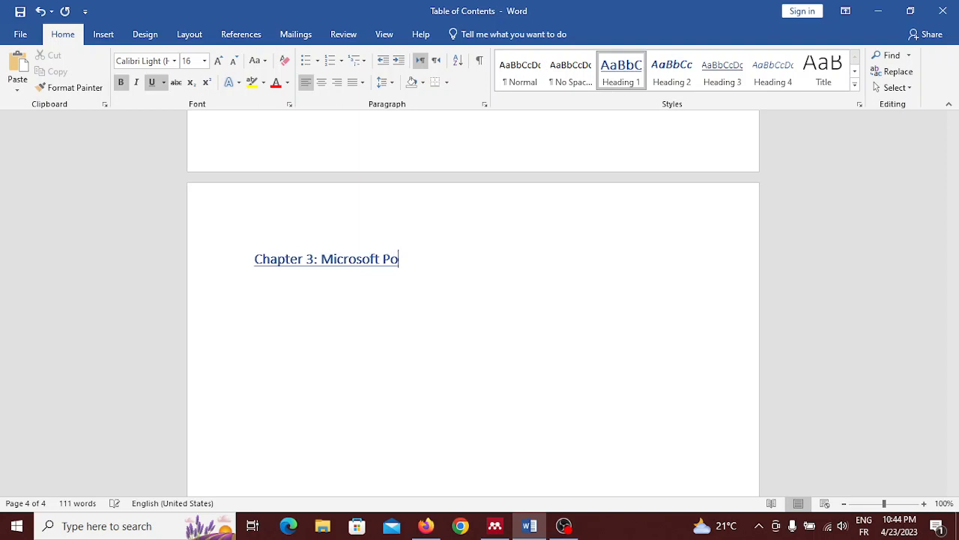
pyautogui.write('werpoint')
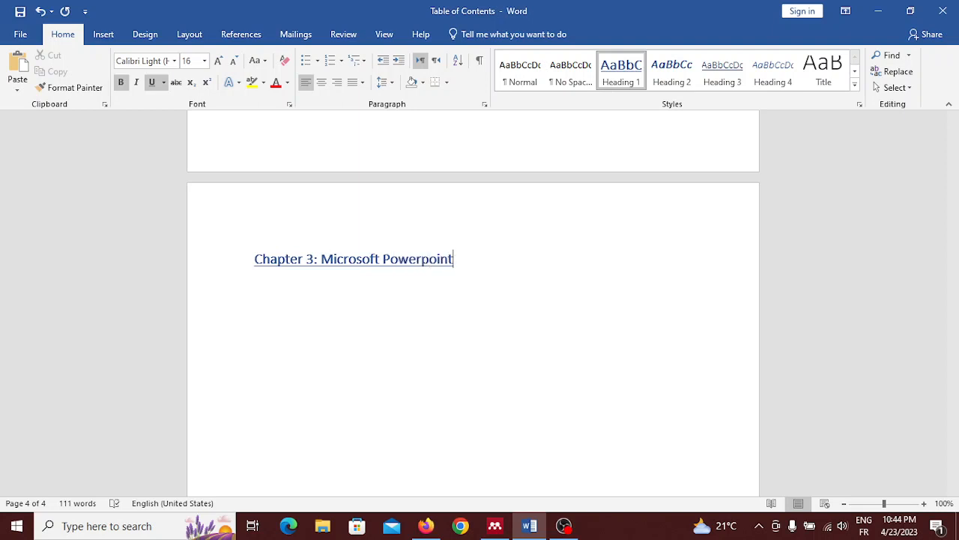
pyautogui.press('Return')
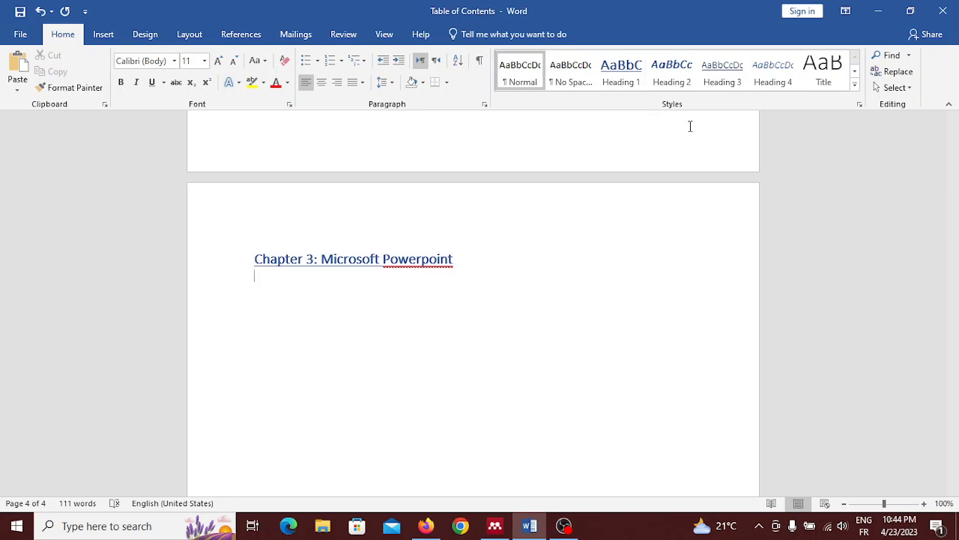
# Update only the page numbers in the table of contents, with the new Chapter 3 heading in the document.
pyautogui.scroll(2, 756, 160)
pyautogui.scroll(20, 756, 160)
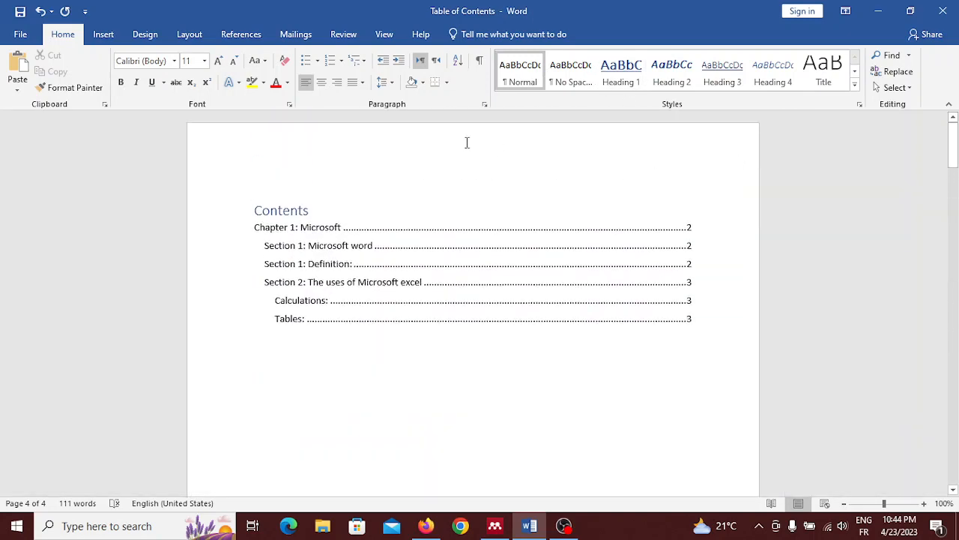
pyautogui.click(306, 212)
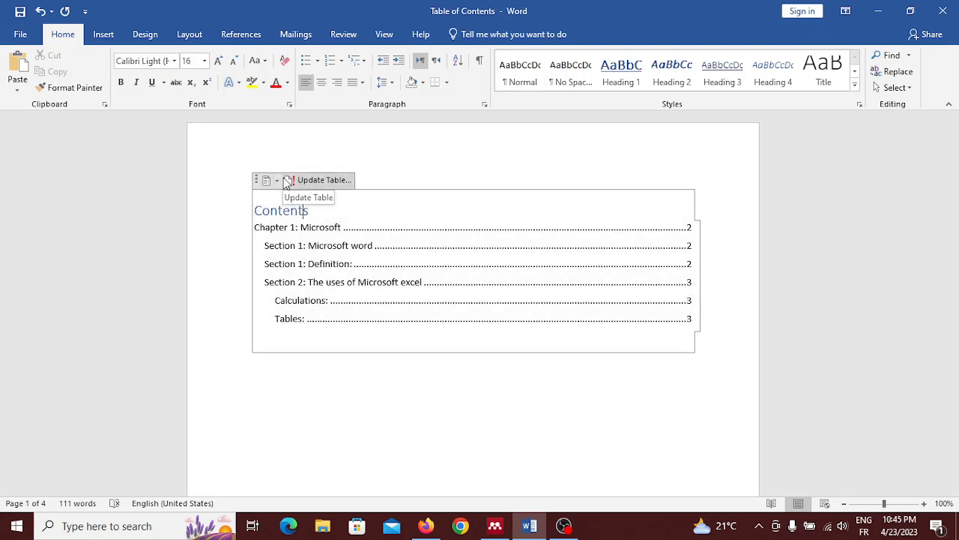
pyautogui.click(311, 181)
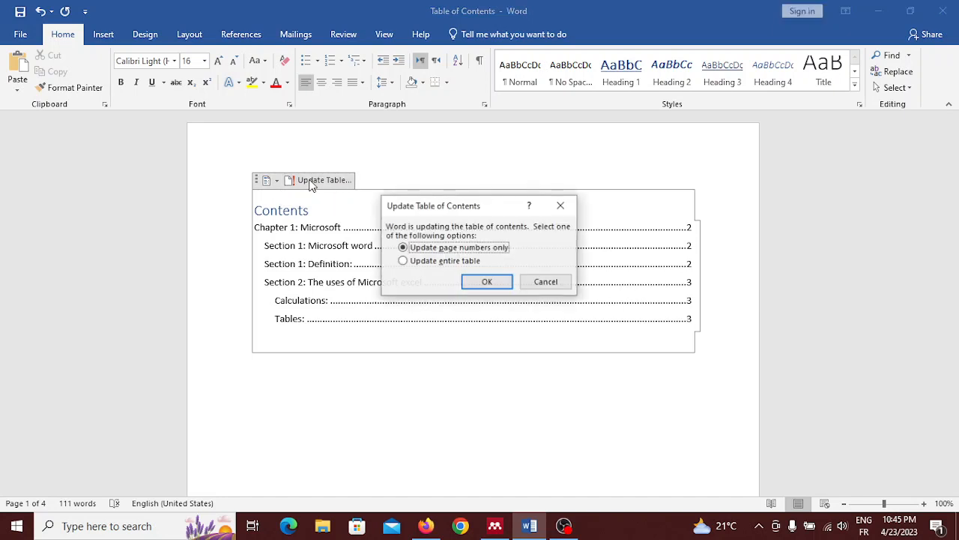
pyautogui.click(487, 283)
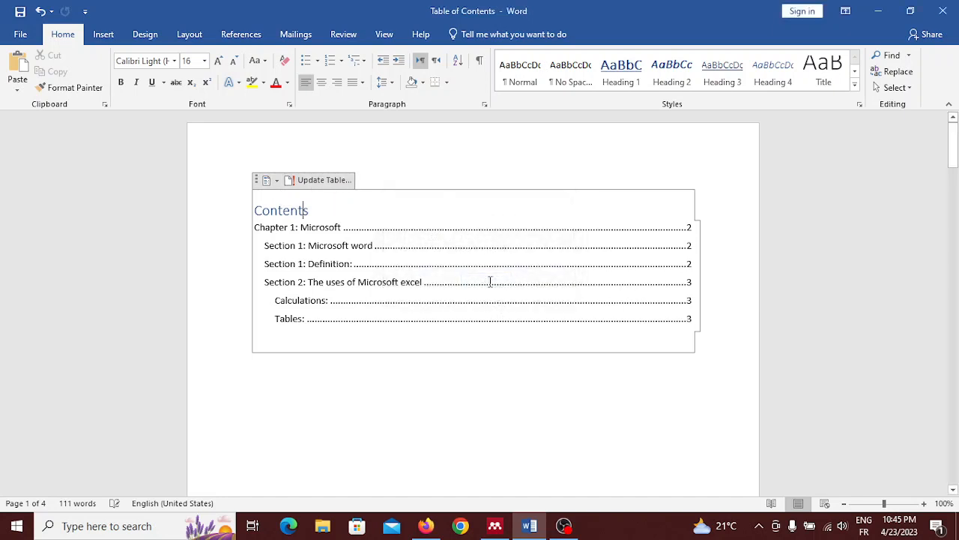
# Update the entire table of contents so it takes in the new Chapter 3 heading.
pyautogui.click(332, 187)
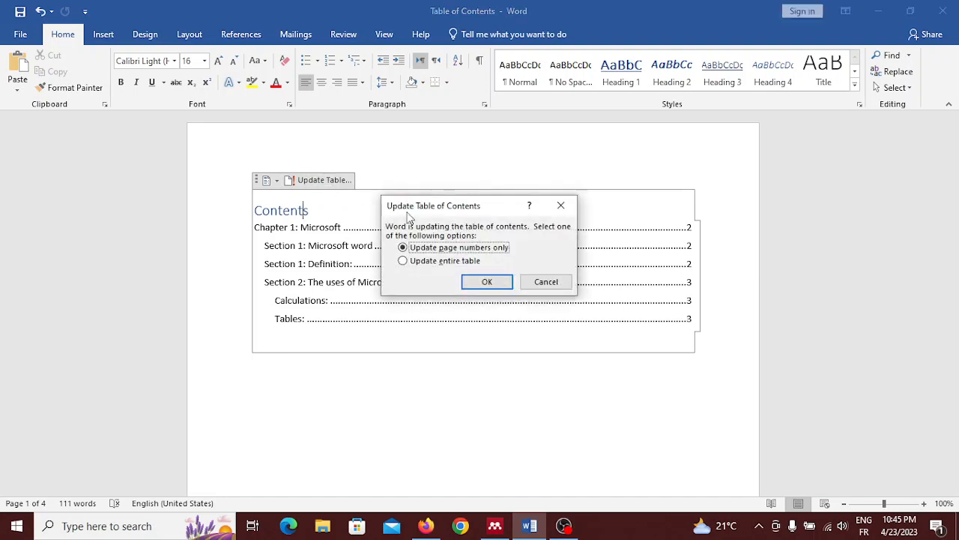
pyautogui.click(403, 260)
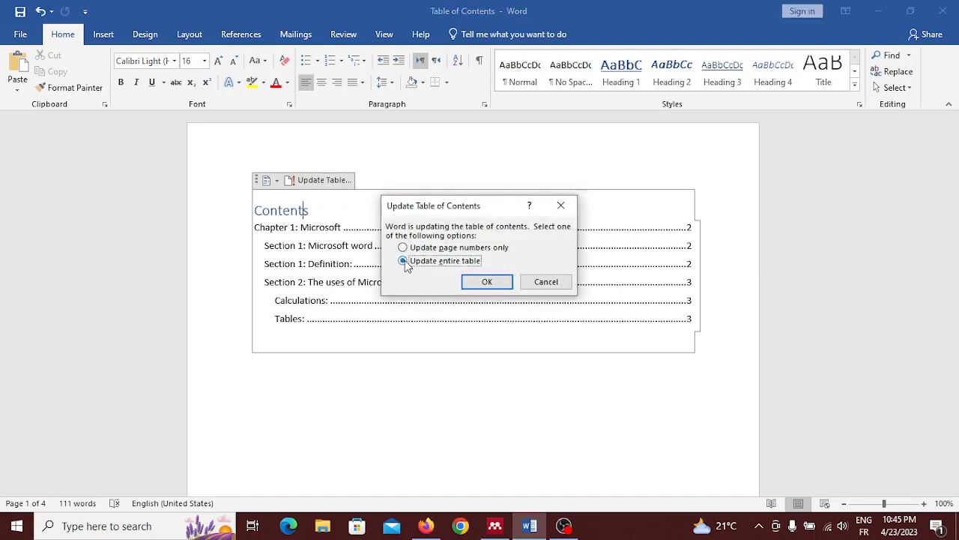
pyautogui.click(491, 284)
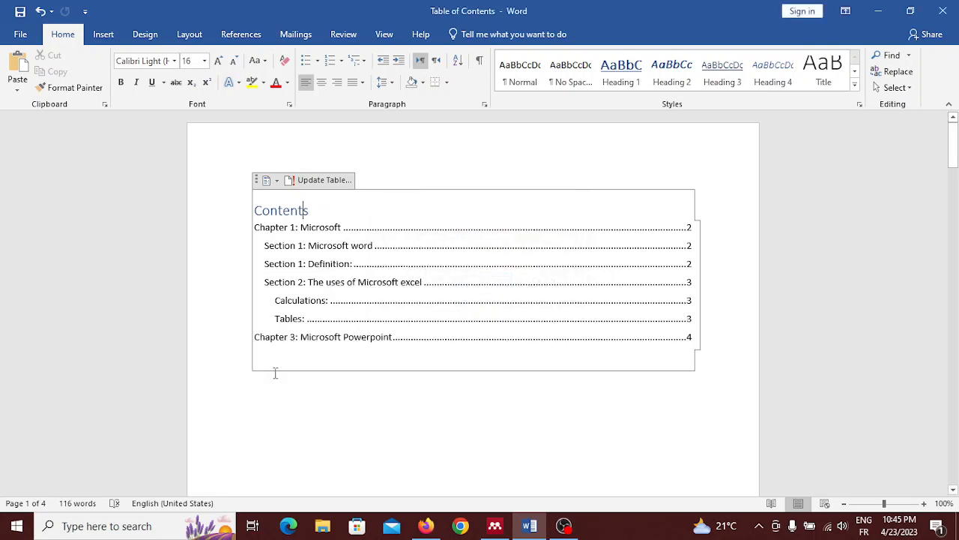
# Apply the Heading 1 style to the title "Section 2: The uses of Microsoft excel" on page 3.
pyautogui.scroll(-1, 275, 373)
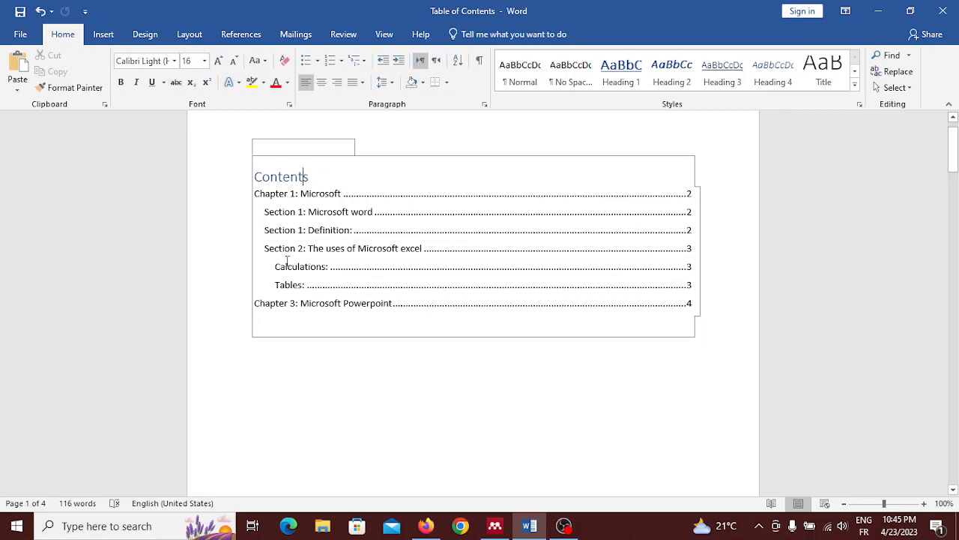
pyautogui.scroll(-1, 288, 247)
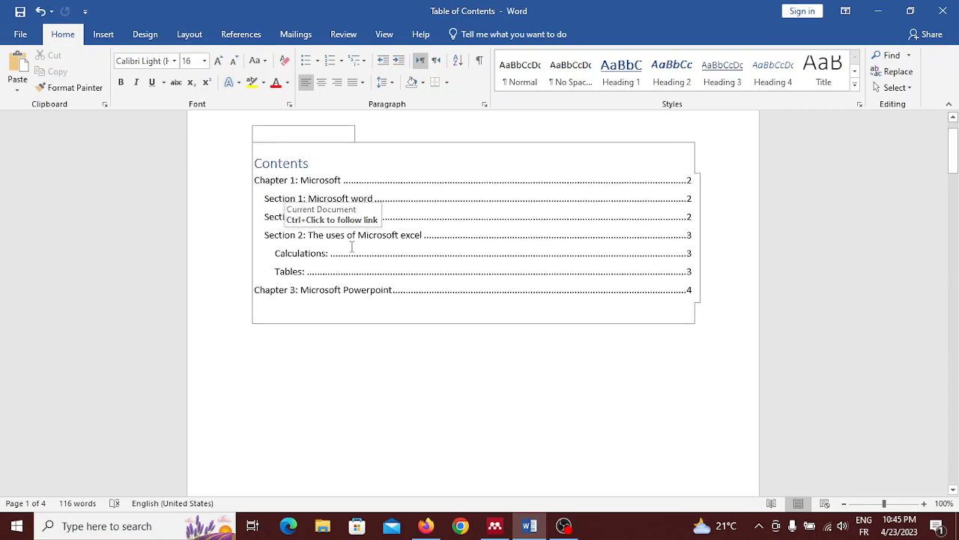
pyautogui.scroll(-15, 314, 233)
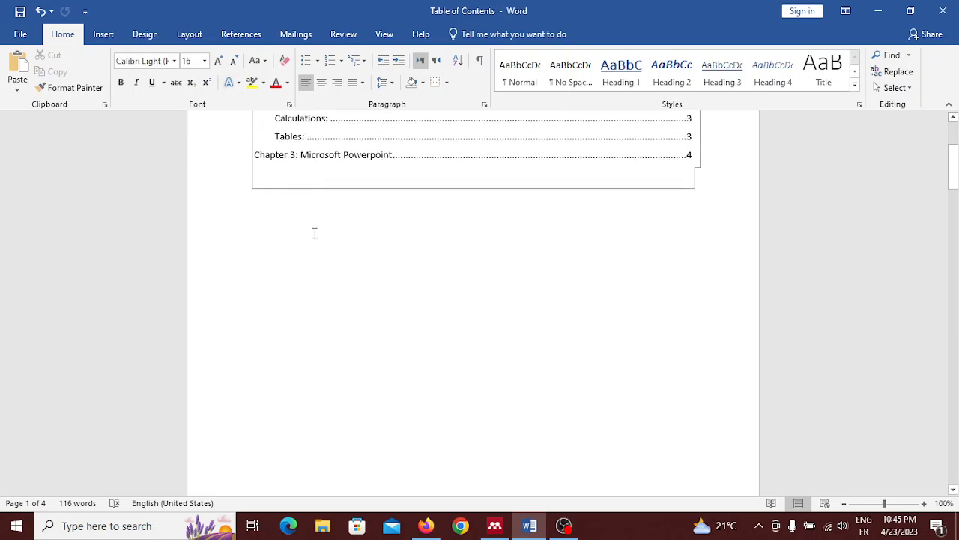
pyautogui.scroll(-5, 314, 233)
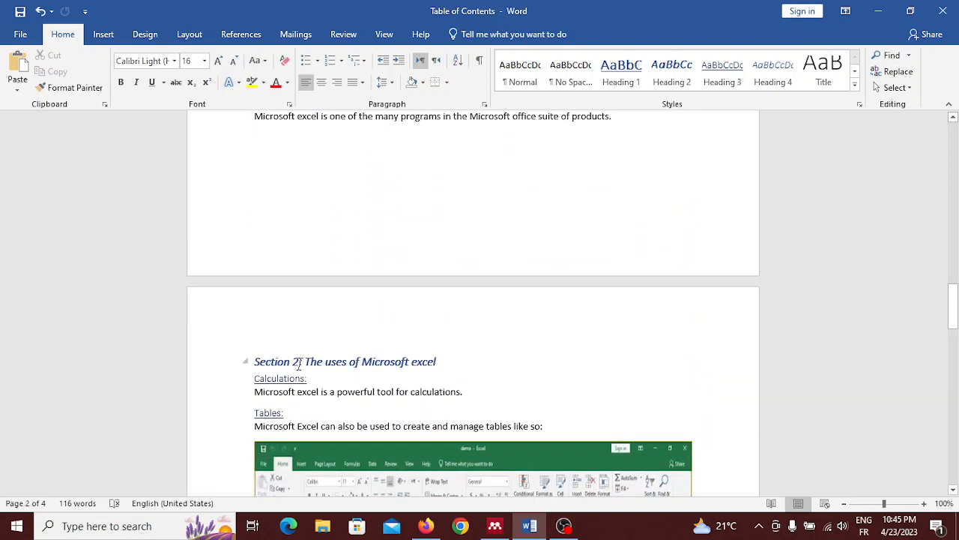
pyautogui.moveTo(252, 362); pyautogui.dragTo(459, 367)
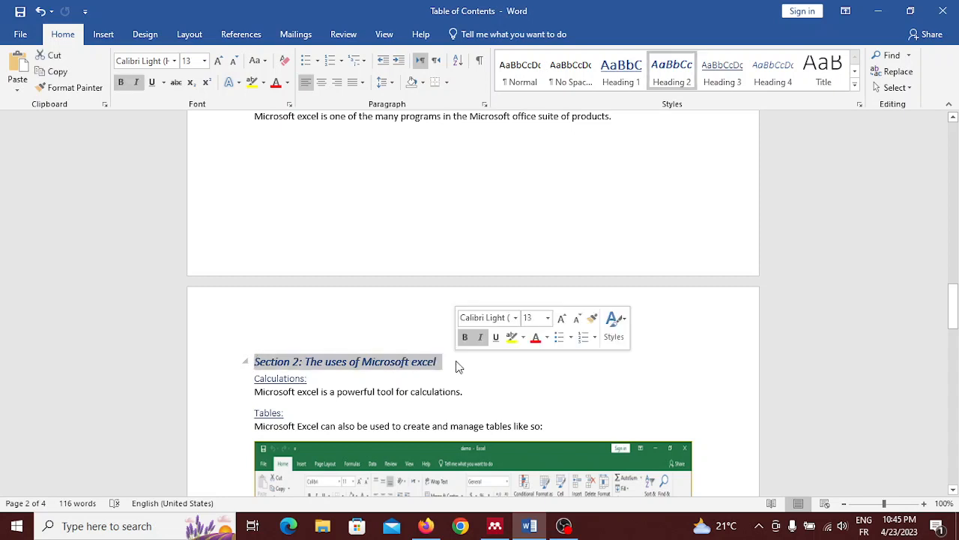
pyautogui.click(103, 35)
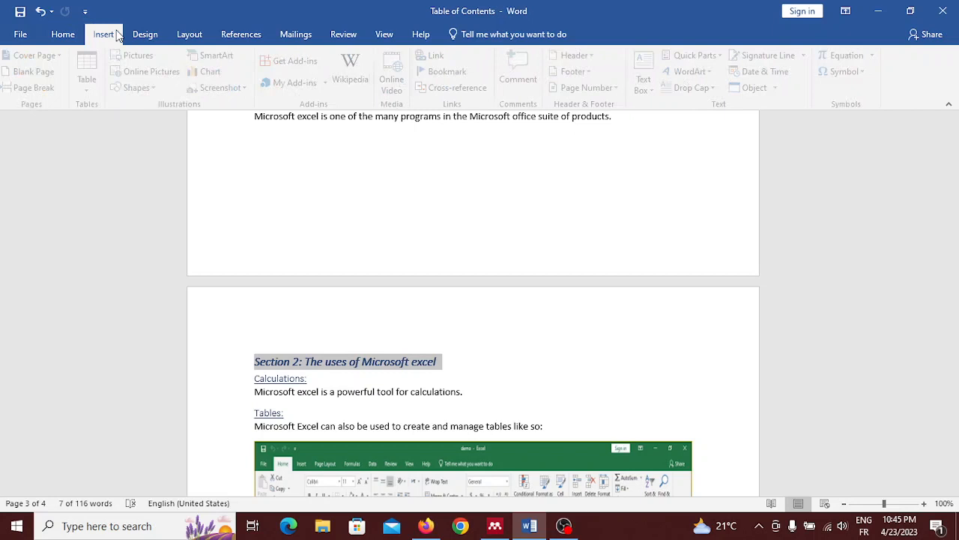
pyautogui.click(64, 34)
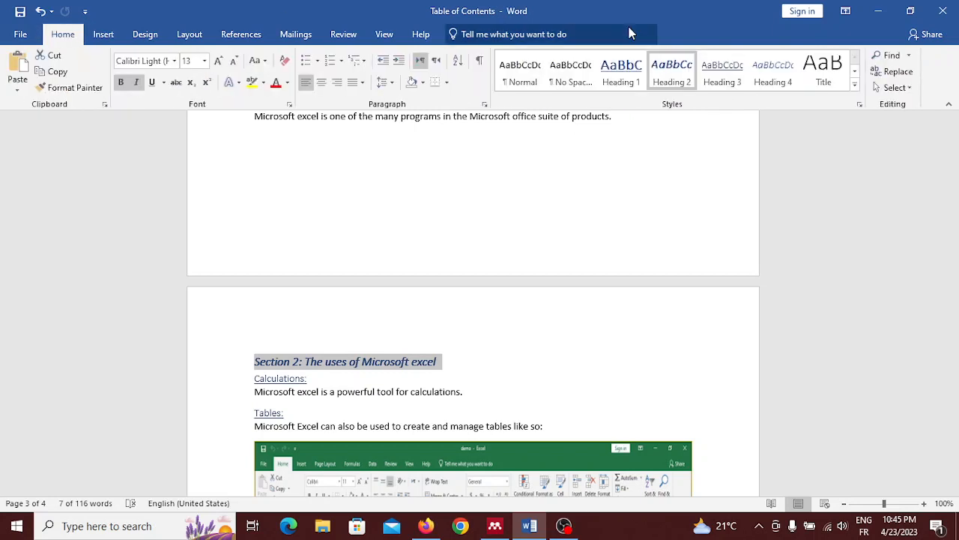
pyautogui.click(641, 66)
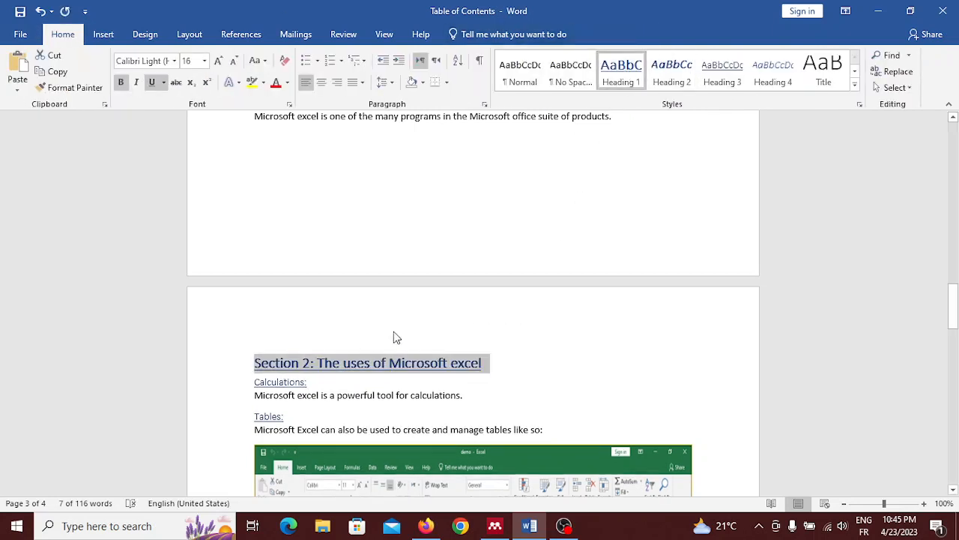
# Replace "Section 2" with "Chapter 2" in the heading about the uses of Microsoft excel.
pyautogui.click(311, 363)
pyautogui.press('BackSpace')
pyautogui.press('BackSpace')
pyautogui.press('BackSpace')
pyautogui.press('BackSpace')
pyautogui.press('BackSpace')
pyautogui.press('BackSpace')
pyautogui.press('BackSpace')
pyautogui.press('BackSpace')
pyautogui.press('BackSpace')
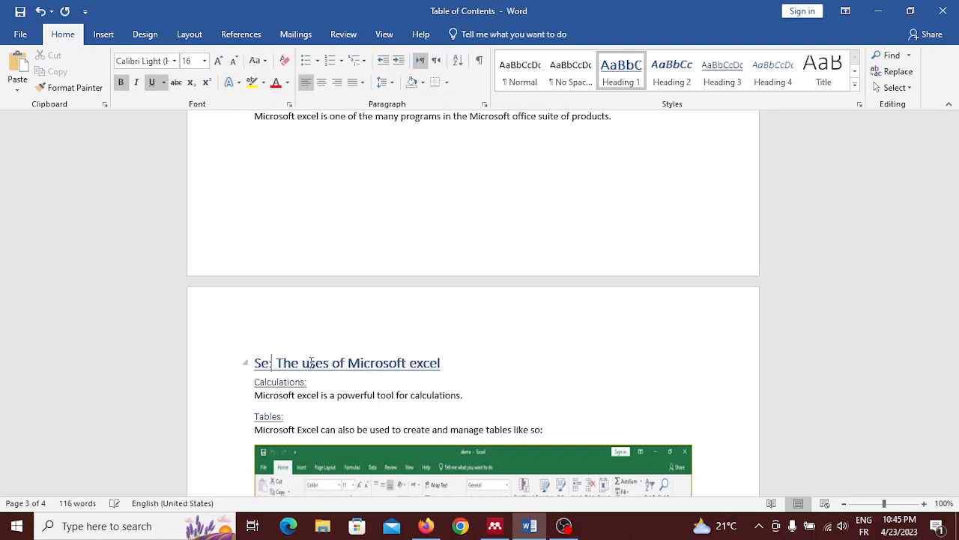
pyautogui.write('C')
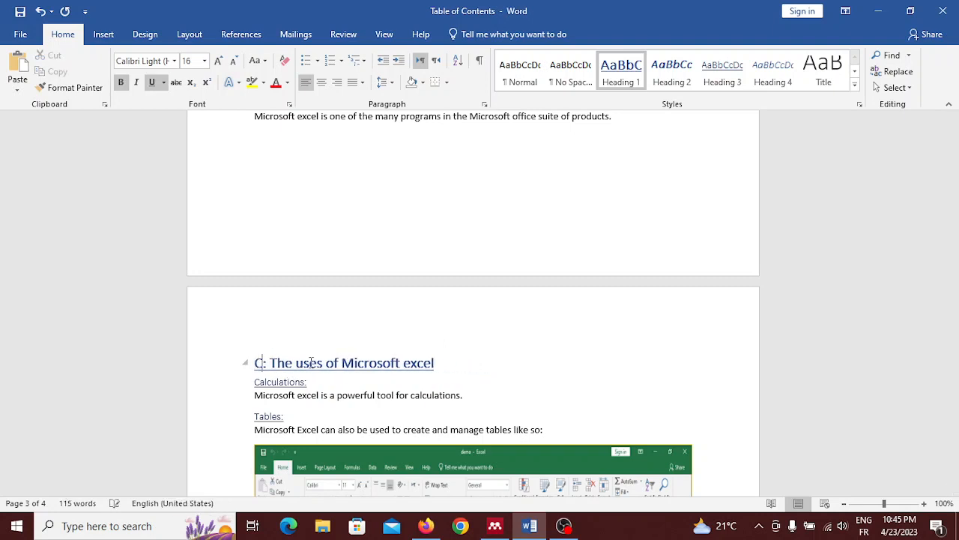
pyautogui.write('hapter')
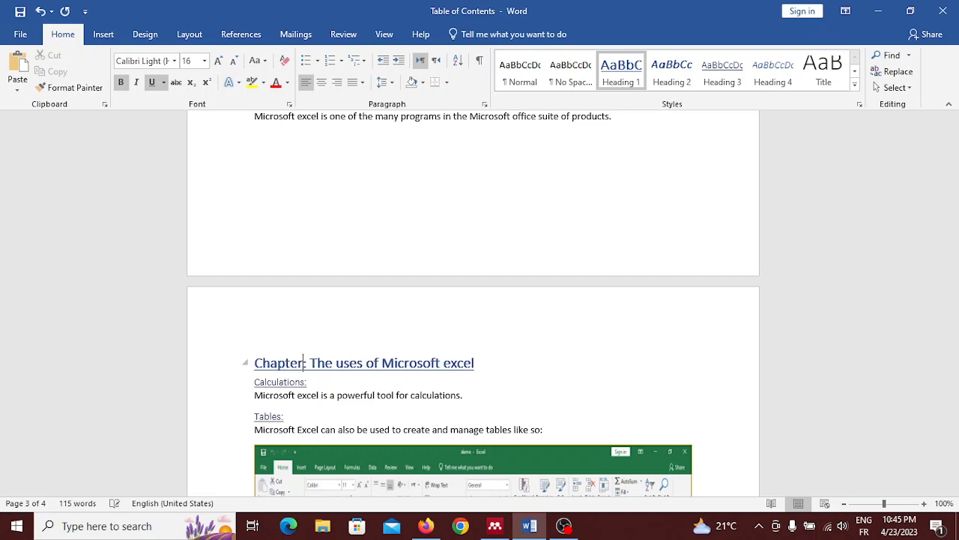
pyautogui.write(' 2')
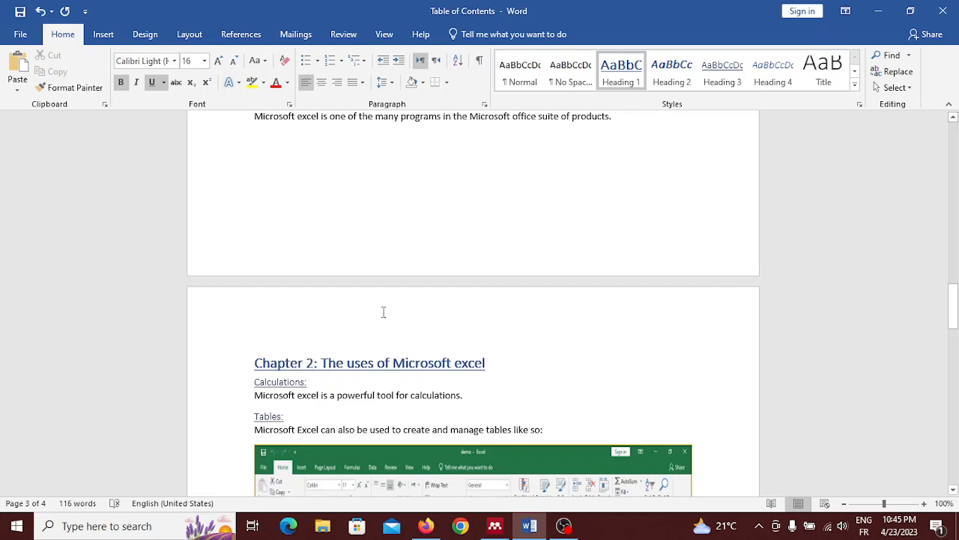
# Update the entire table of contents so it takes in the renamed Chapter 2 heading.
pyautogui.scroll(3, 375, 253)
pyautogui.scroll(5, 375, 253)
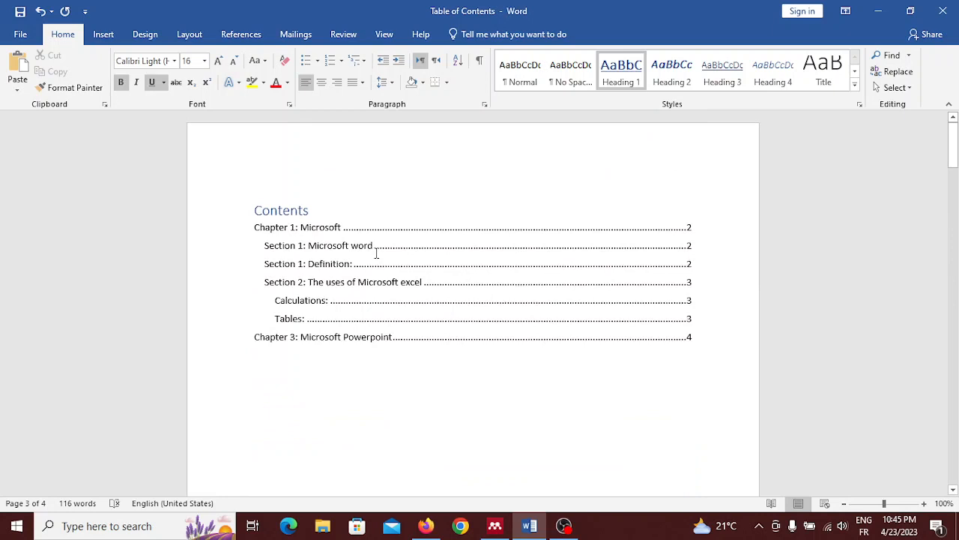
pyautogui.click(291, 215)
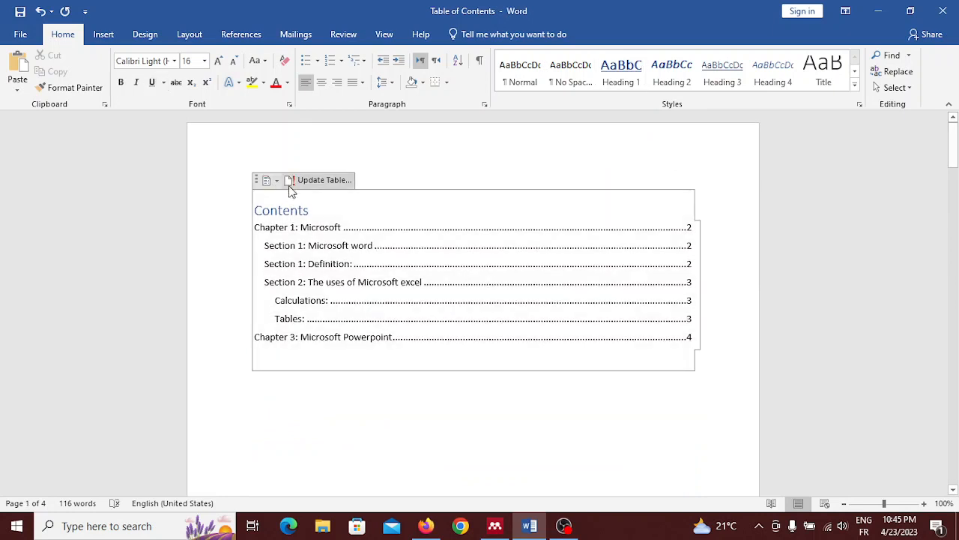
pyautogui.click(305, 184)
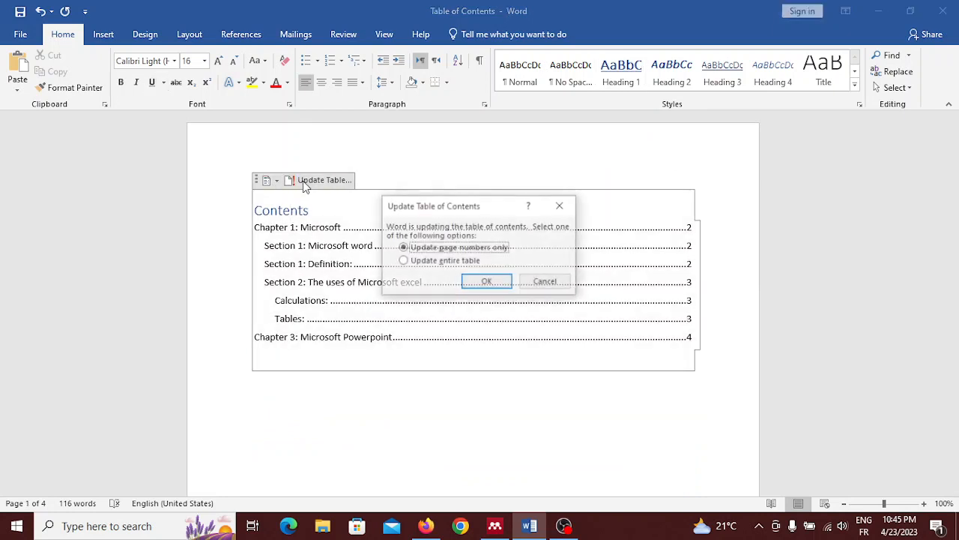
pyautogui.click(414, 263)
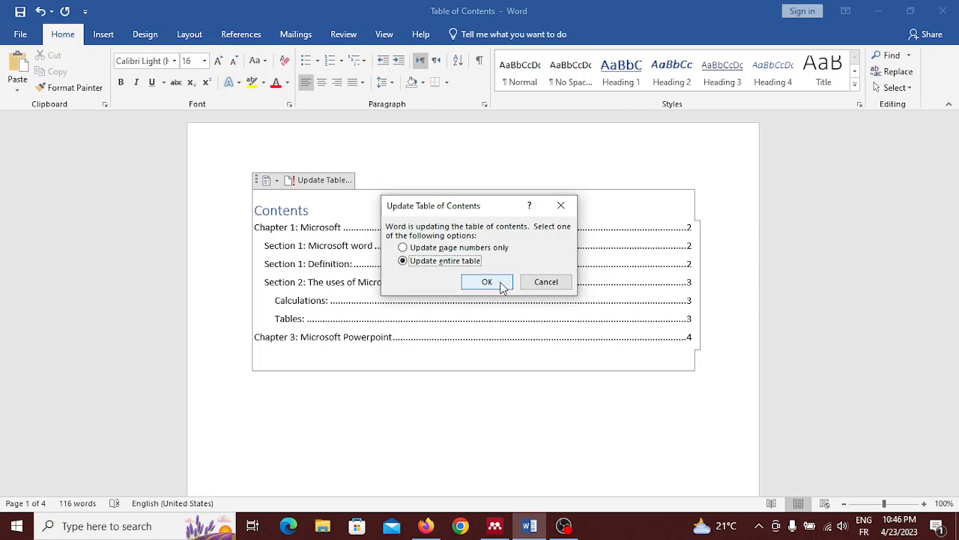
pyautogui.click(503, 288)
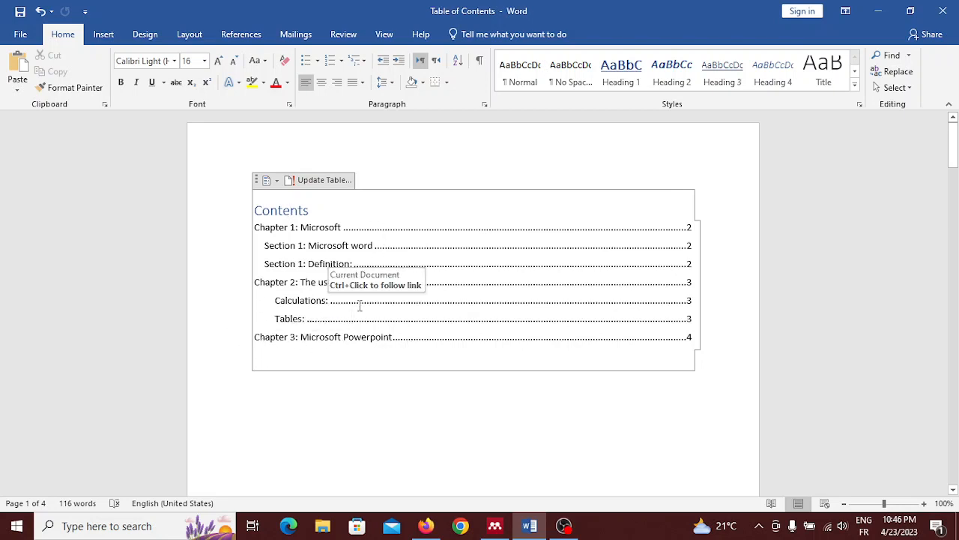
# Extend the Chapter 1 heading on page 2 so that it reads "Chapter 1: Microsoft Word".
pyautogui.scroll(-3, 359, 305)
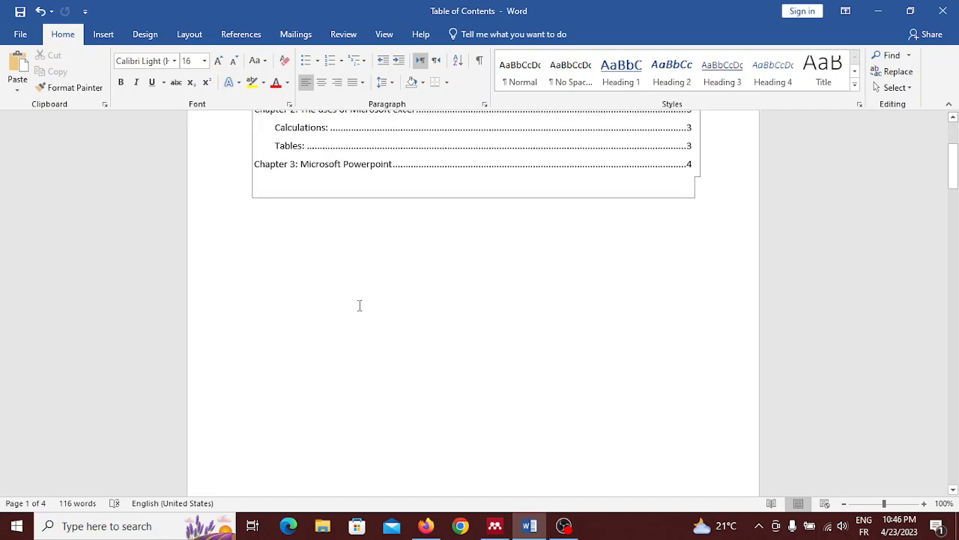
pyautogui.scroll(3, 359, 305)
pyautogui.scroll(-4, 359, 305)
pyautogui.scroll(-5, 359, 305)
pyautogui.scroll(2, 356, 269)
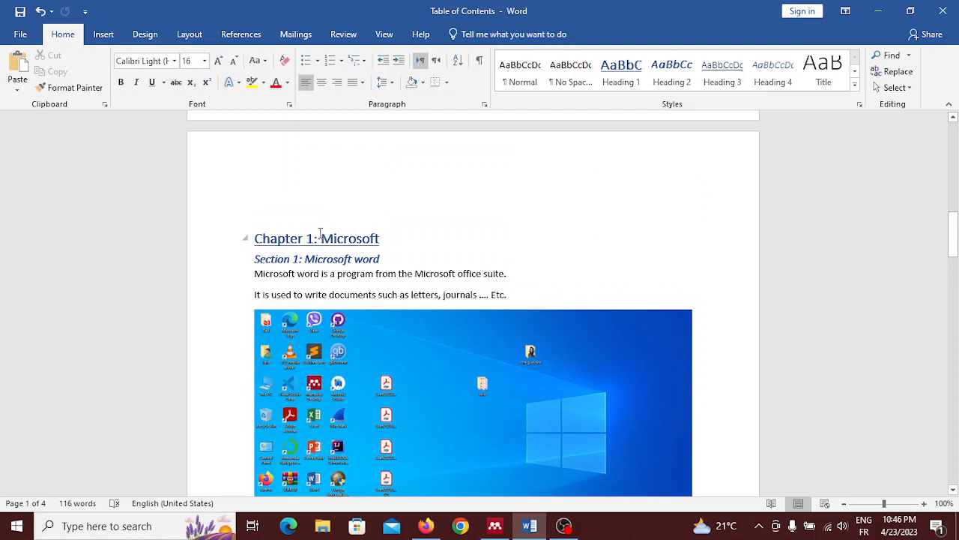
pyautogui.click(386, 237)
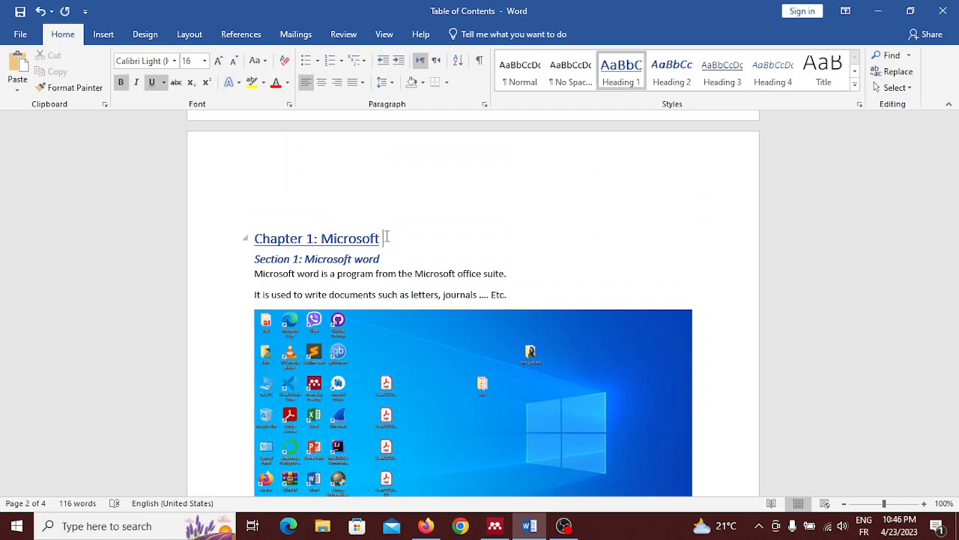
pyautogui.write('Word')
# Update the entire table of contents to reflect the edited Chapter 1 title.
pyautogui.scroll(15, 473, 305)
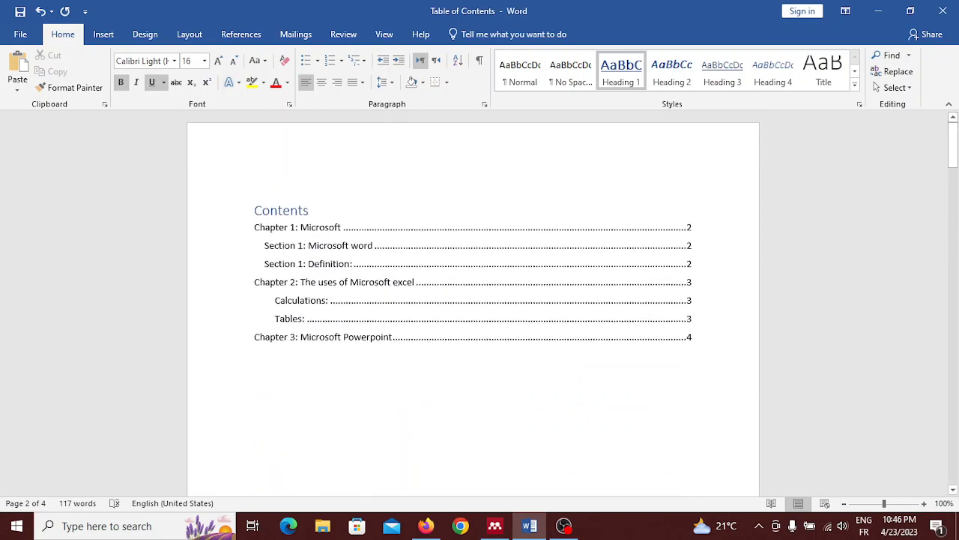
pyautogui.click(297, 214)
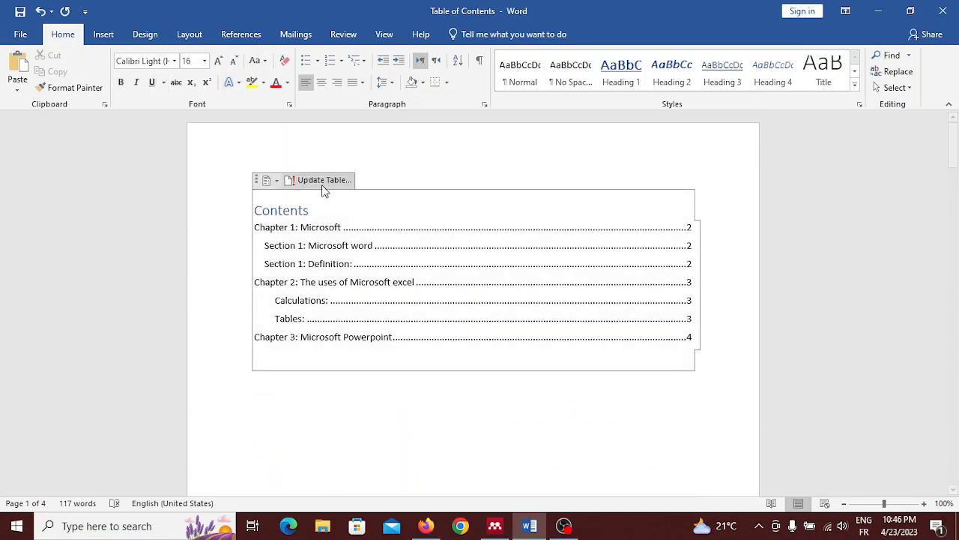
pyautogui.click(323, 186)
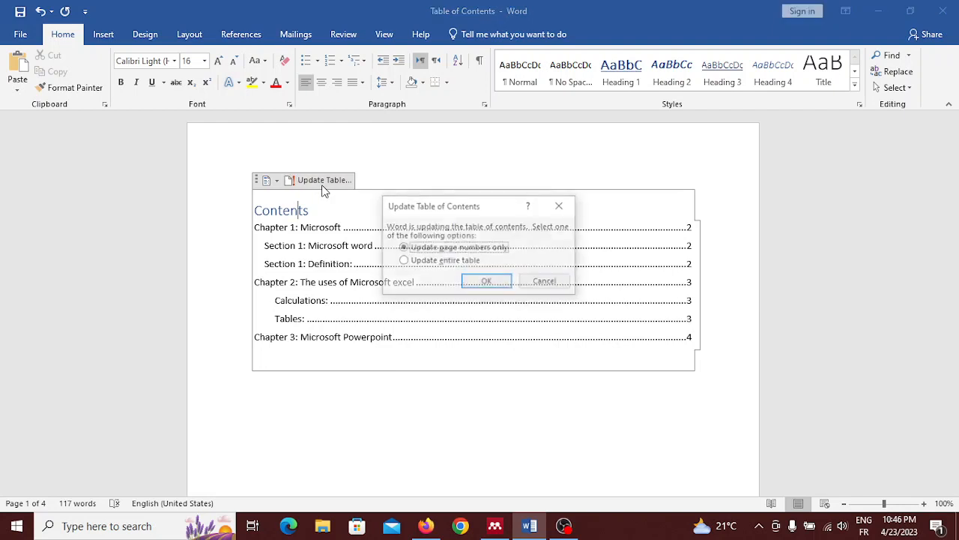
pyautogui.click(410, 262)
pyautogui.click(475, 282)
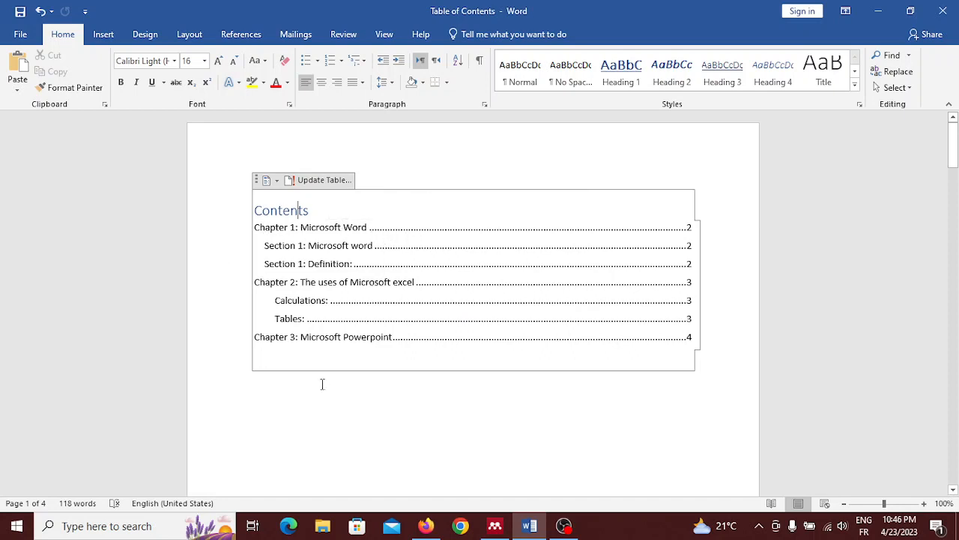
# Cut the sentence "Microsoft word is a program from the Microsoft office suite." under the Section 1 heading.
pyautogui.scroll(-2, 292, 377)
pyautogui.scroll(2, 291, 377)
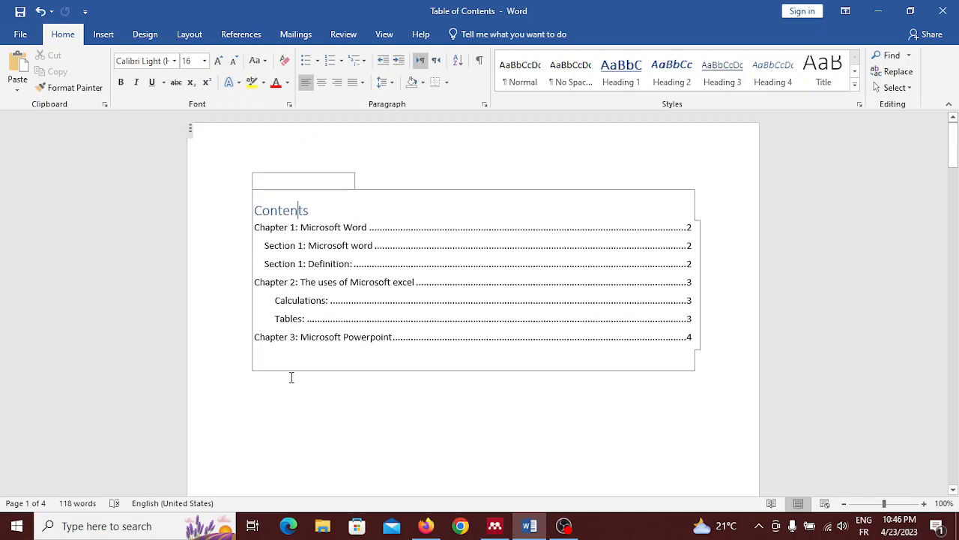
pyautogui.scroll(-2, 214, 261)
pyautogui.scroll(-20, 214, 261)
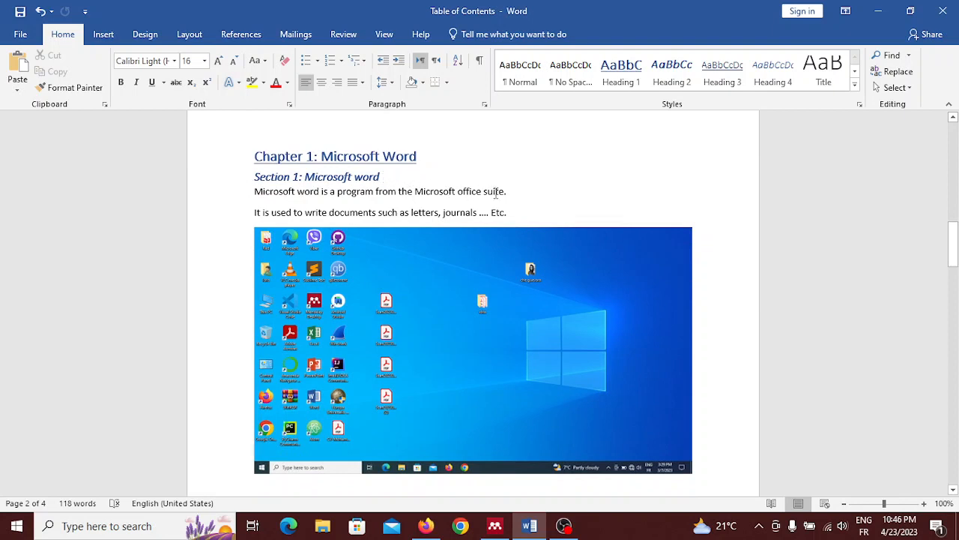
pyautogui.moveTo(514, 191); pyautogui.dragTo(253, 196)
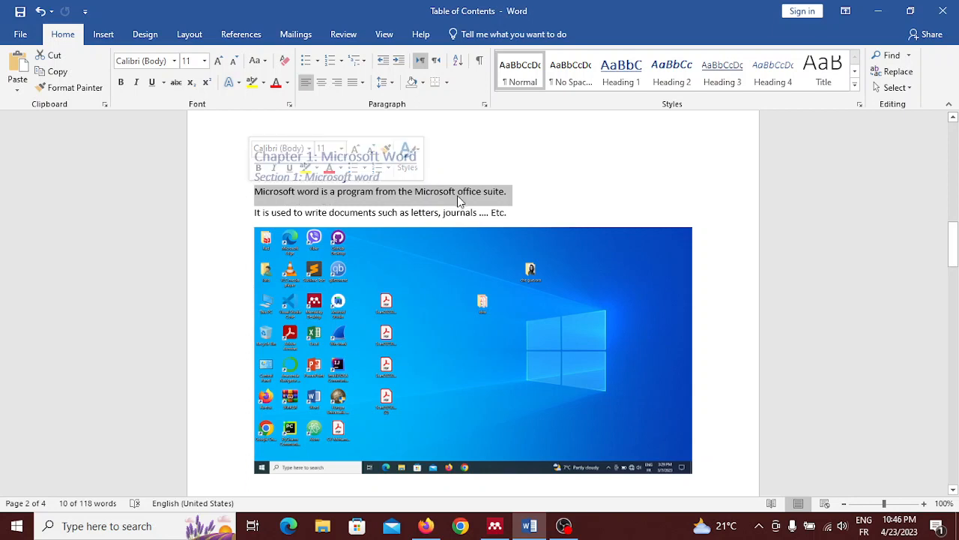
pyautogui.rightClick(419, 194)
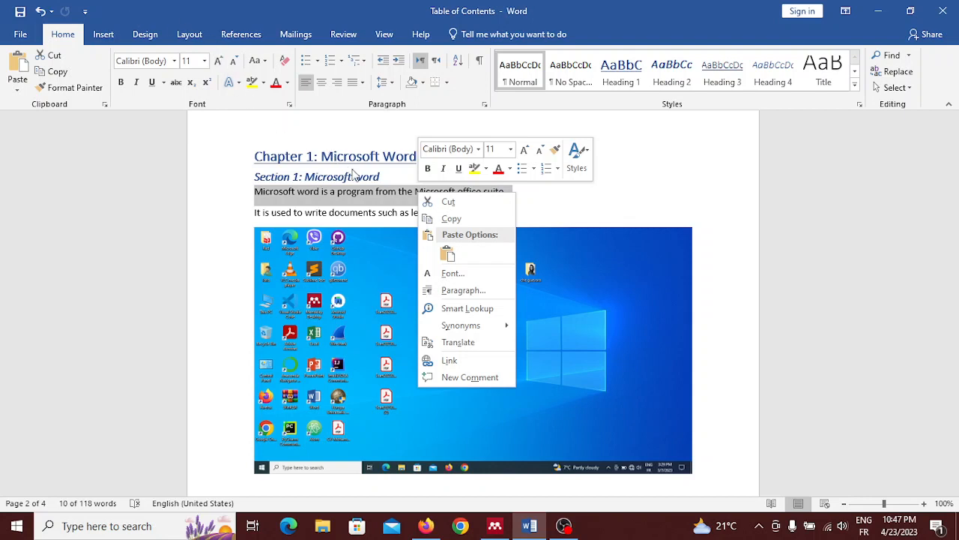
pyautogui.click(464, 202)
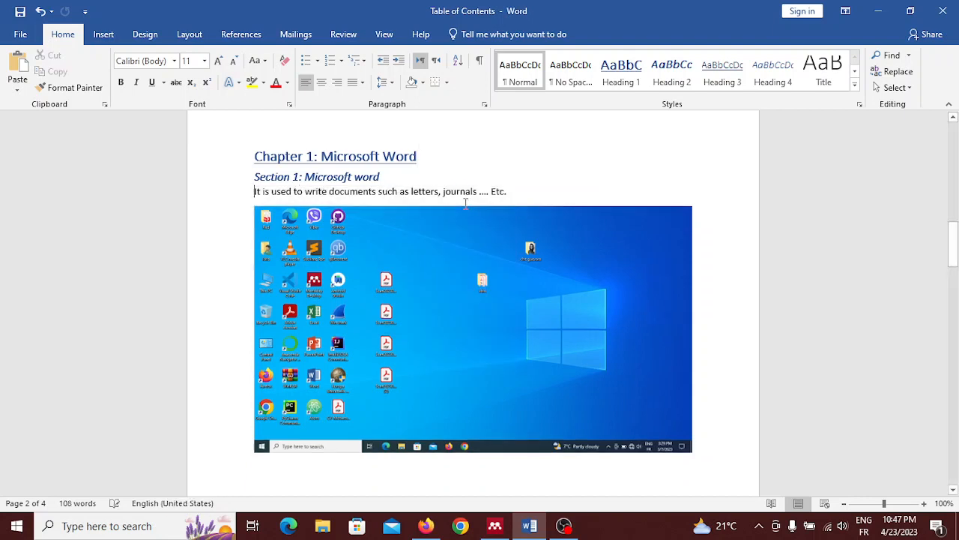
# Add an empty paragraph above the screenshot picture and paste the cut sentence as text only at the end of the "It is used to write documents" line.
pyautogui.scroll(-1, 480, 217)
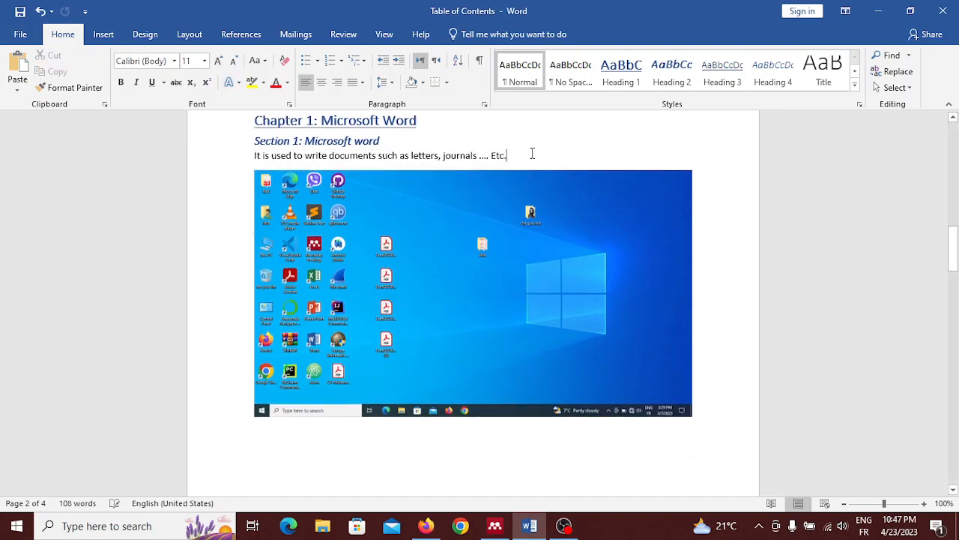
pyautogui.press('Return')
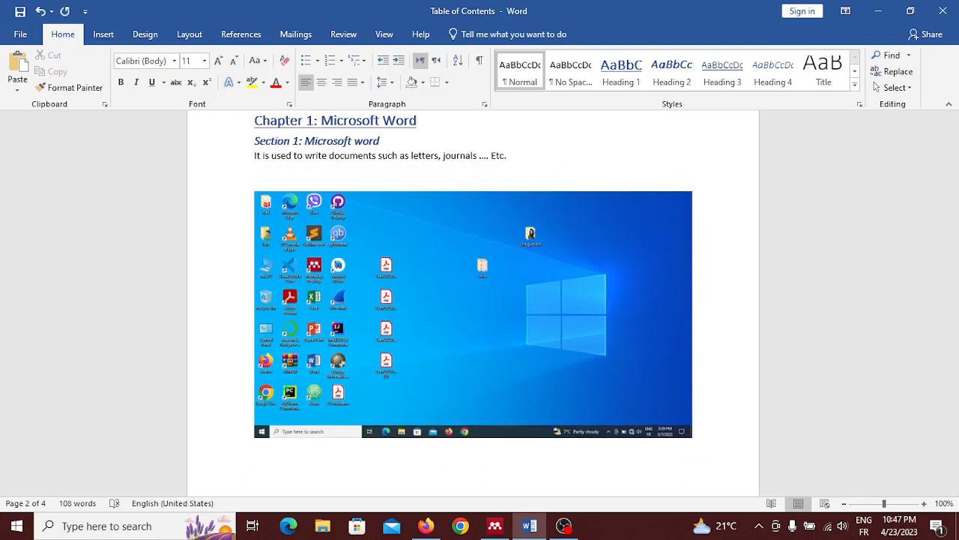
pyautogui.rightClick(531, 153)
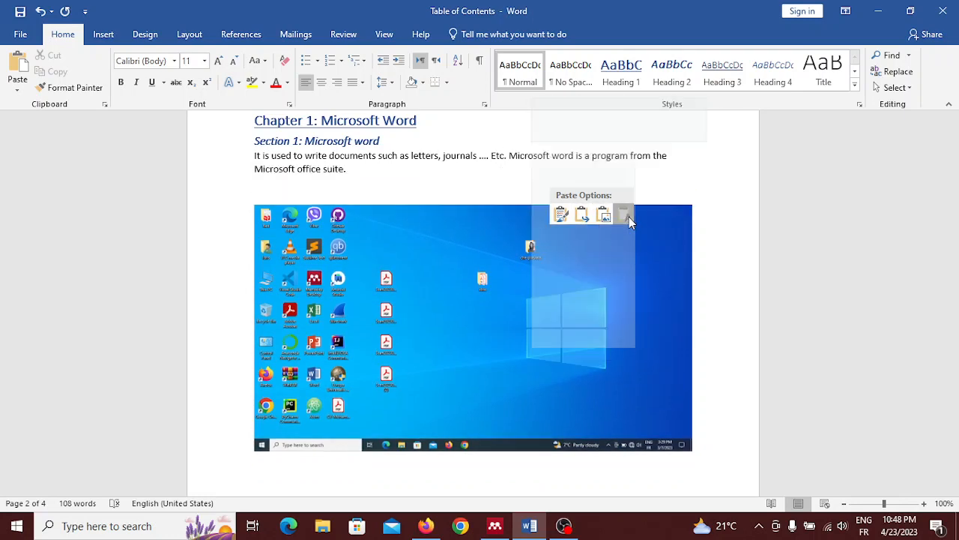
pyautogui.click(626, 216)
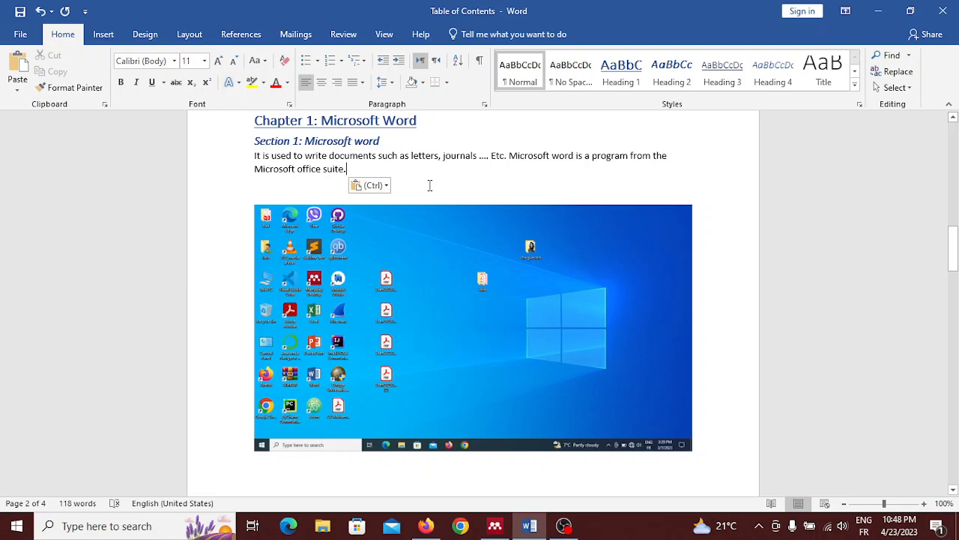
# Undo the inline paste, then paste the cut sentence as its own new paragraph below "It is used to write documents such as letters, journals".
pyautogui.click(41, 11)
pyautogui.press('Return')
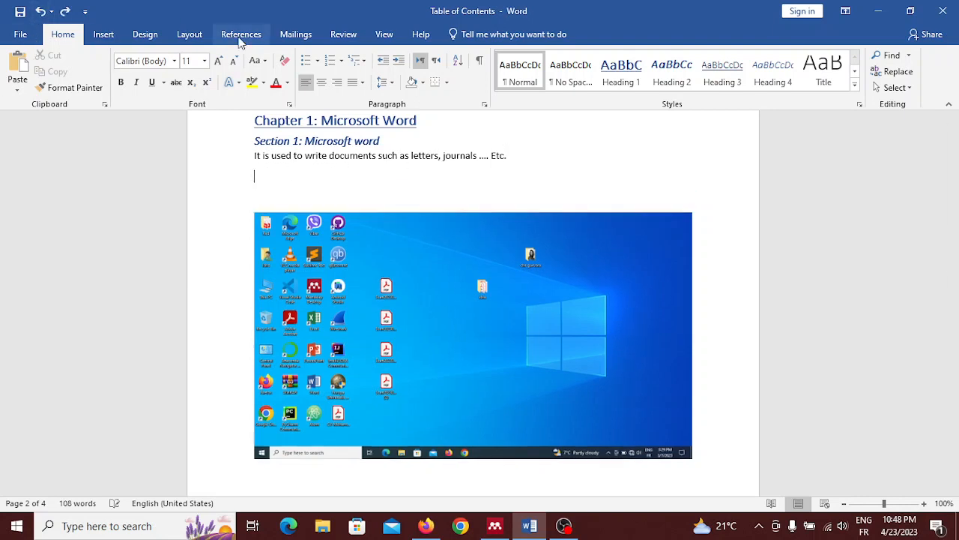
pyautogui.hotkey('ctrl', 'v')
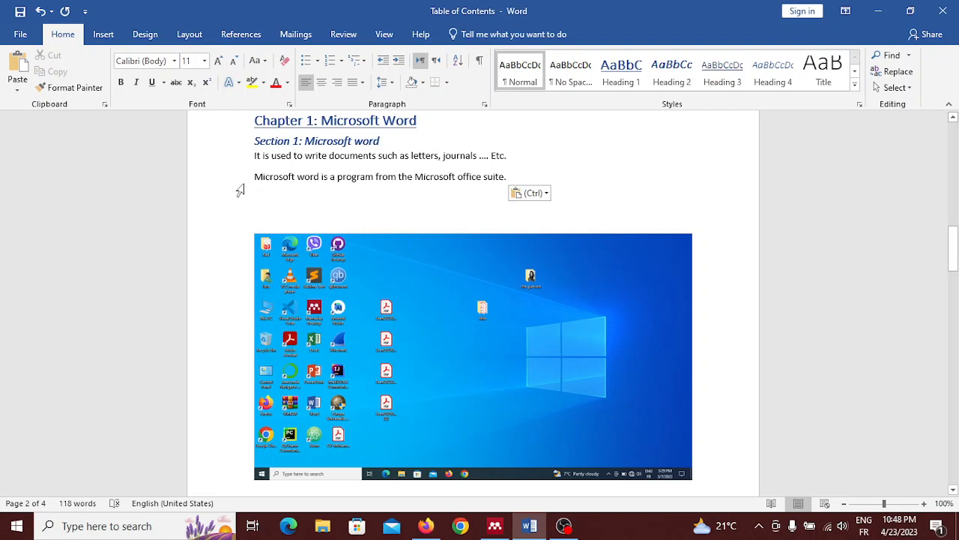
# Copy the sentence "Microsoft word is a program from the Microsoft office suite." and paste it in a new paragraph above the screenshot picture.
pyautogui.moveTo(255, 178); pyautogui.dragTo(509, 187)
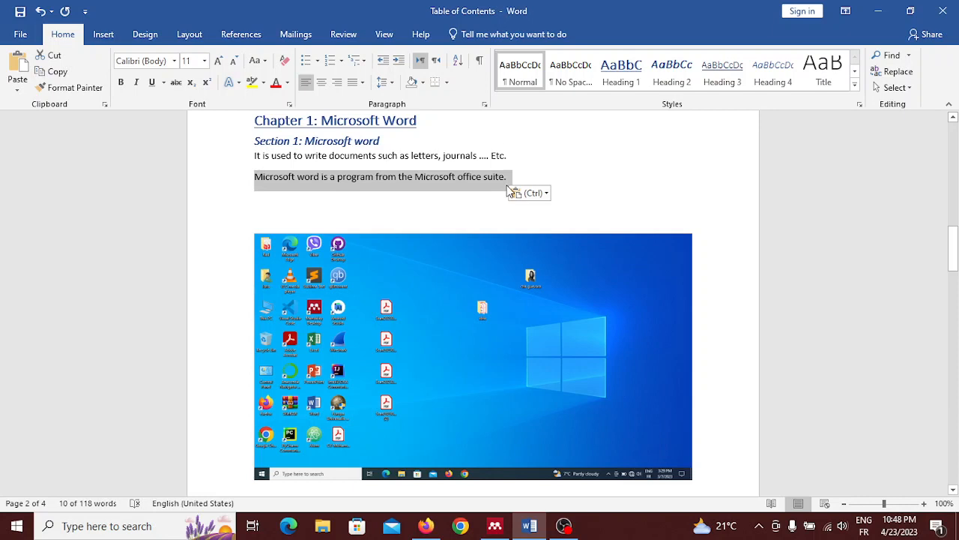
pyautogui.hotkey('ctrl', 'c')
pyautogui.click(507, 190)
pyautogui.press('Return')
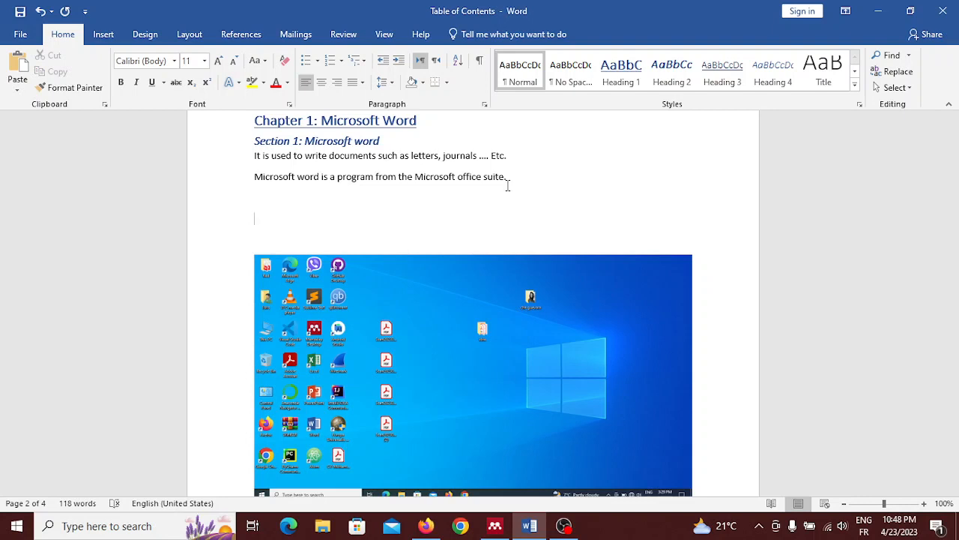
pyautogui.hotkey('ctrl', 'v')
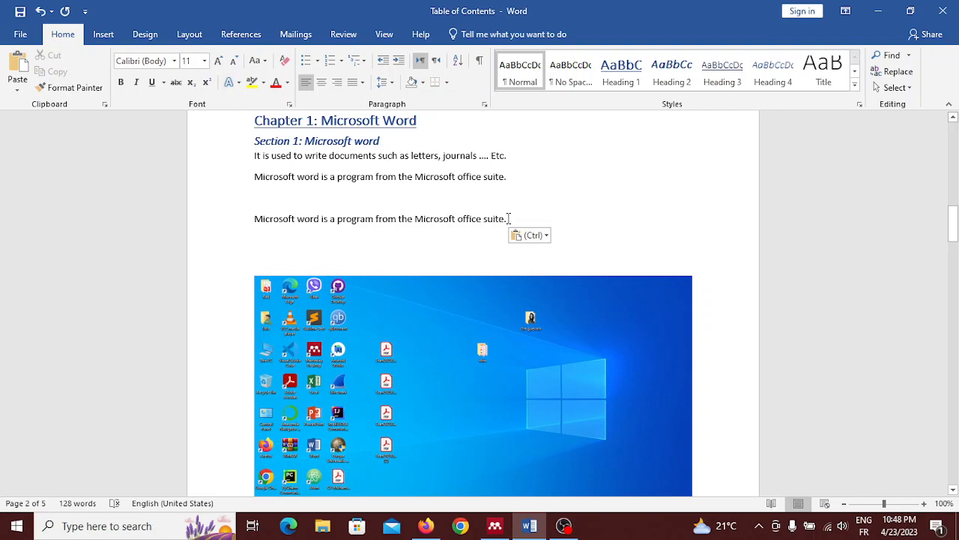
# Delete the pasted duplicate and the extra empty paragraph, and paste the copied sentence again directly below the original.
pyautogui.moveTo(492, 218); pyautogui.dragTo(222, 221)
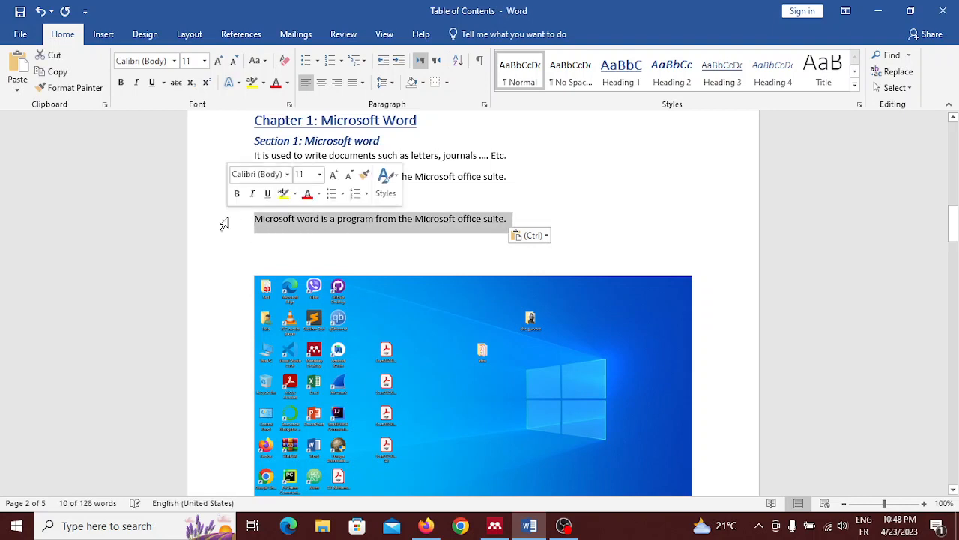
pyautogui.press('Delete')
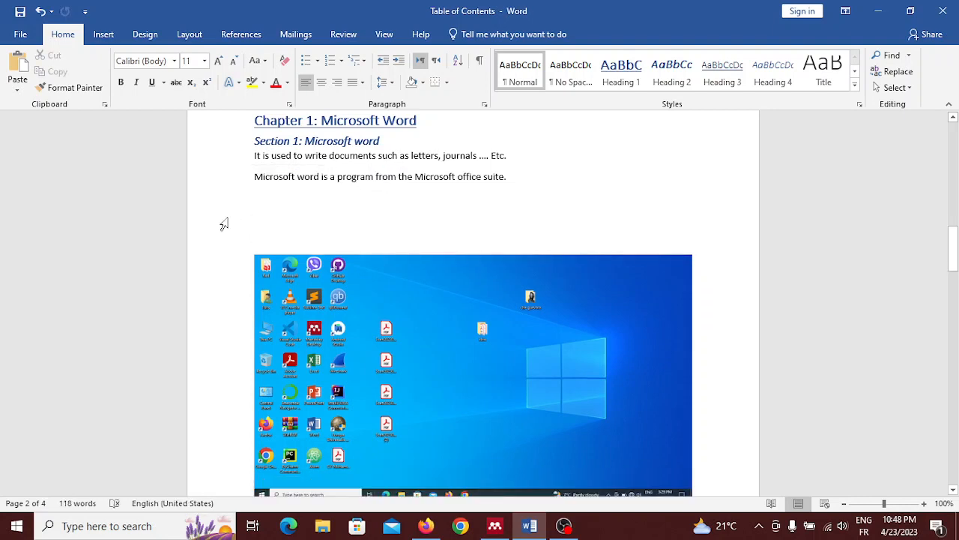
pyautogui.press('BackSpace')
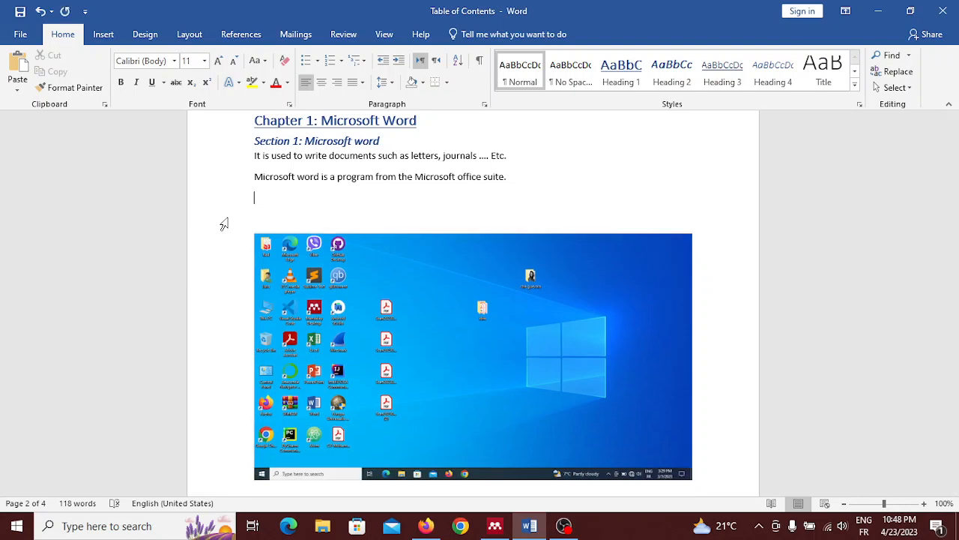
pyautogui.hotkey('ctrl', 'v')
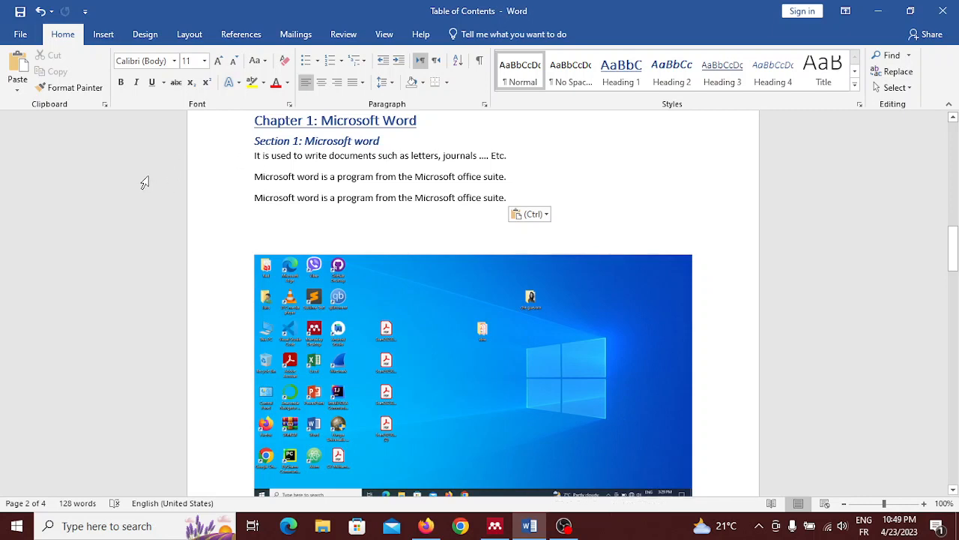
# Save the document, and save a PDF copy named "Table of Contents" in the archives asus Desktop folder.
pyautogui.click(20, 12)
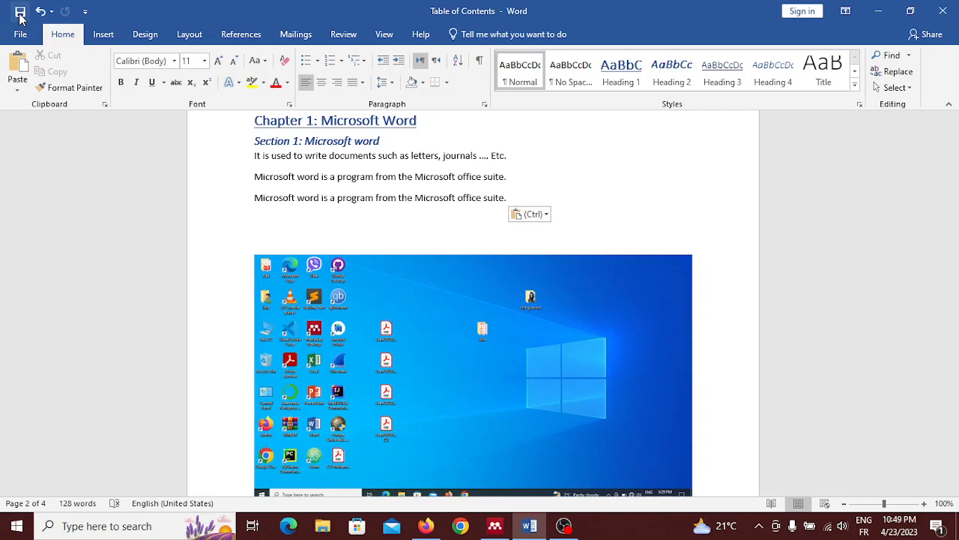
pyautogui.click(21, 34)
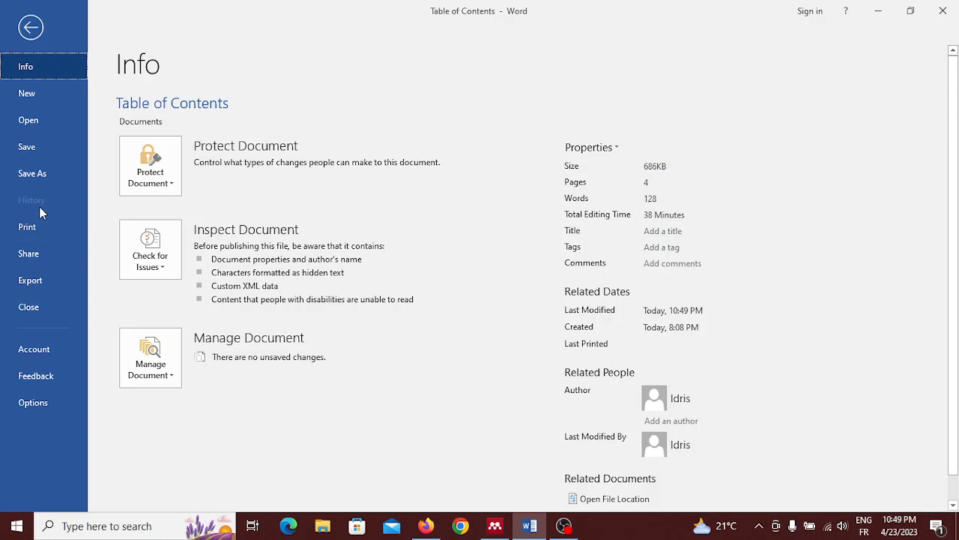
pyautogui.click(42, 170)
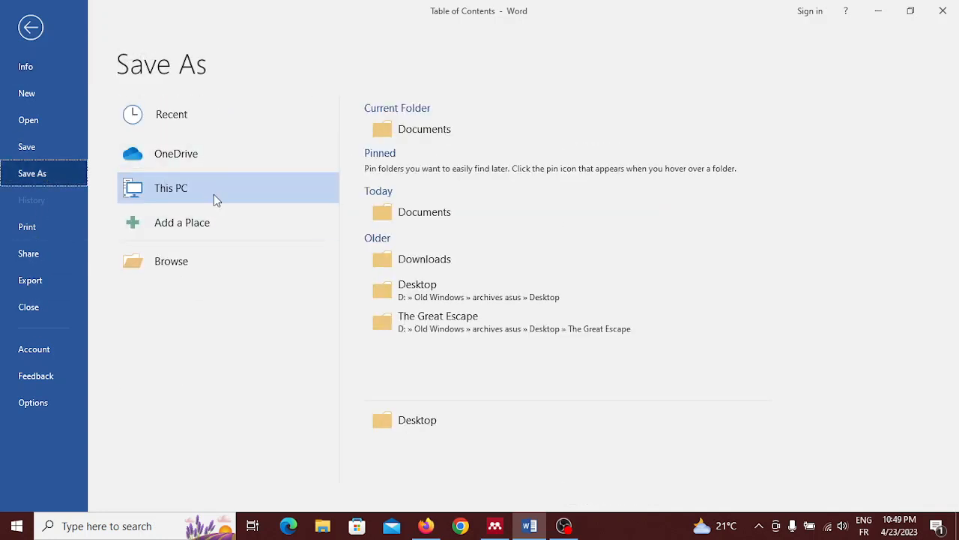
pyautogui.click(428, 289)
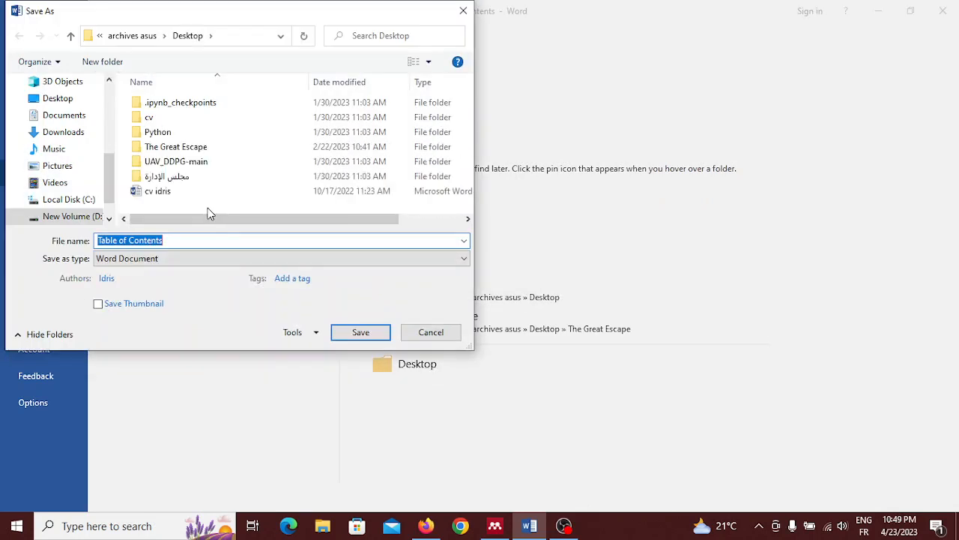
pyautogui.click(207, 260)
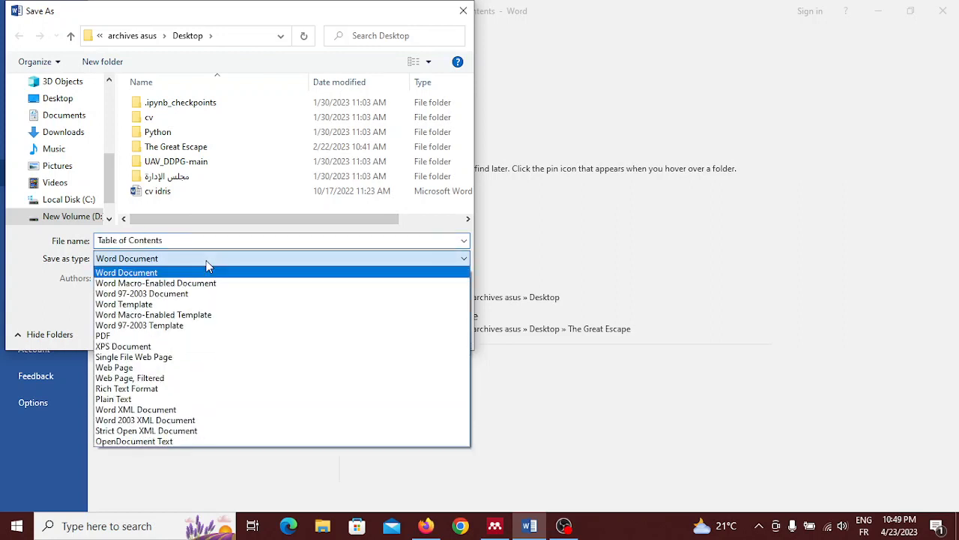
pyautogui.click(155, 341)
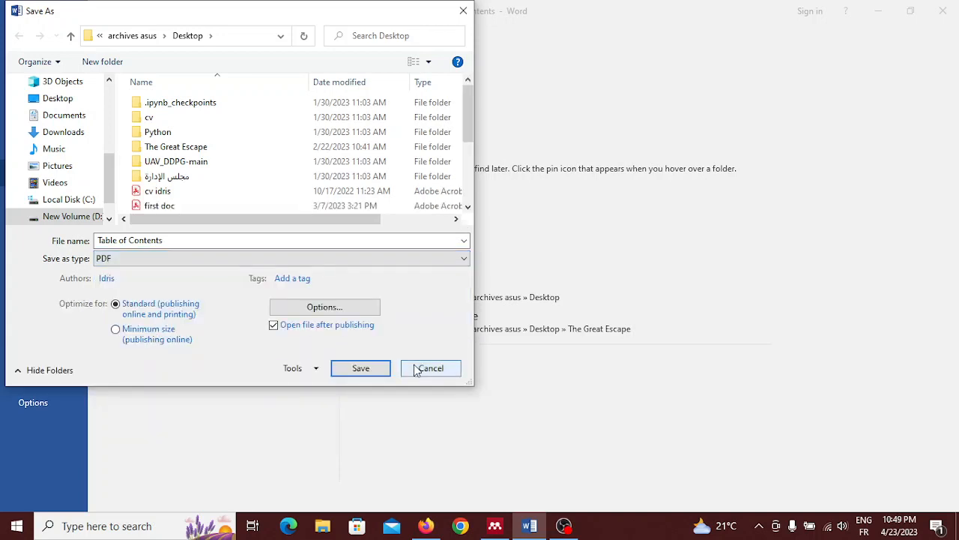
pyautogui.click(360, 367)
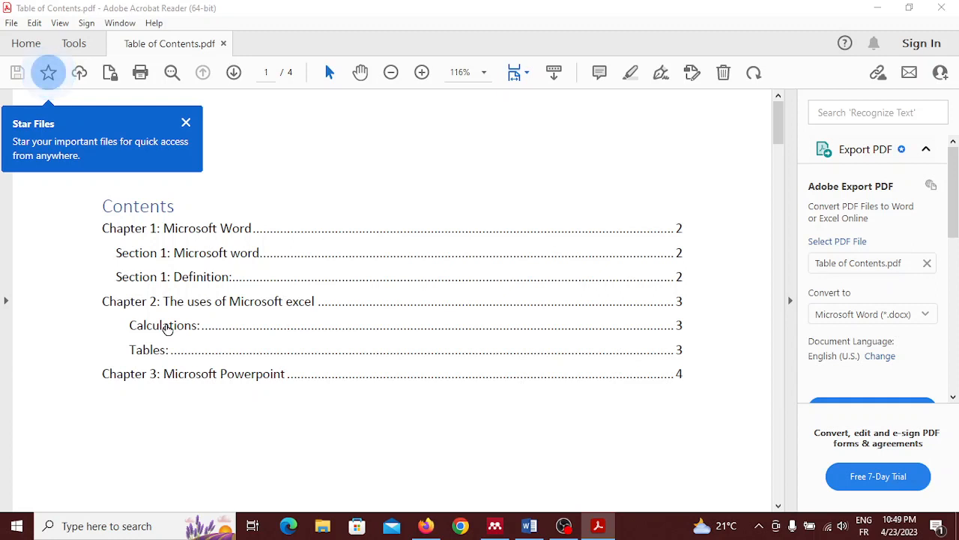
# Follow the Calculations entry in the PDF's table of contents, dismiss the Star Files tip, and close the PDF after returning to its contents page.
pyautogui.click(167, 329)
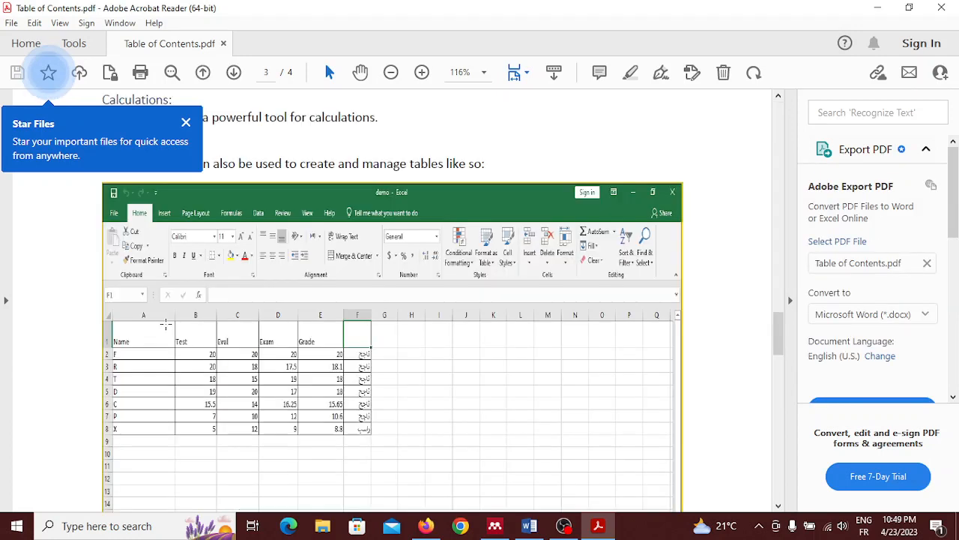
pyautogui.click(185, 122)
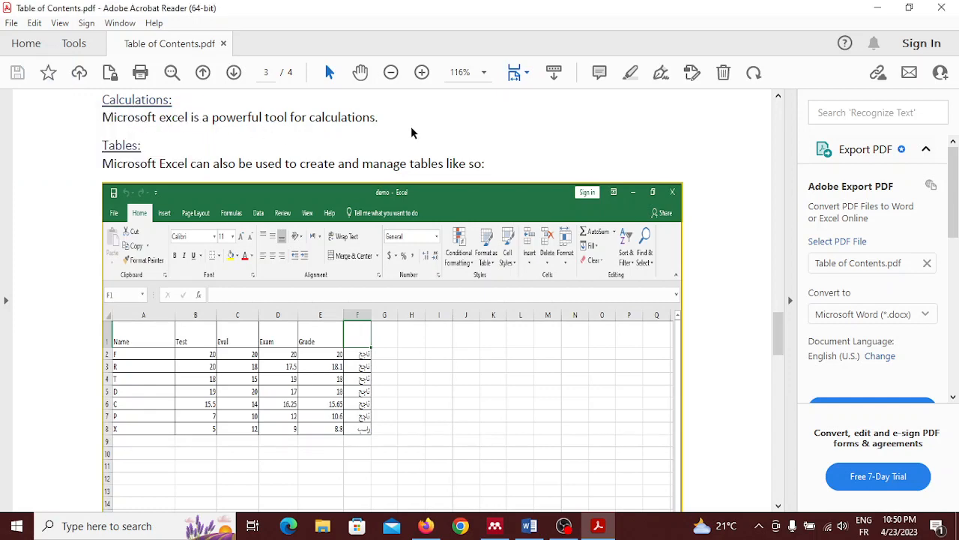
pyautogui.scroll(15, 411, 133)
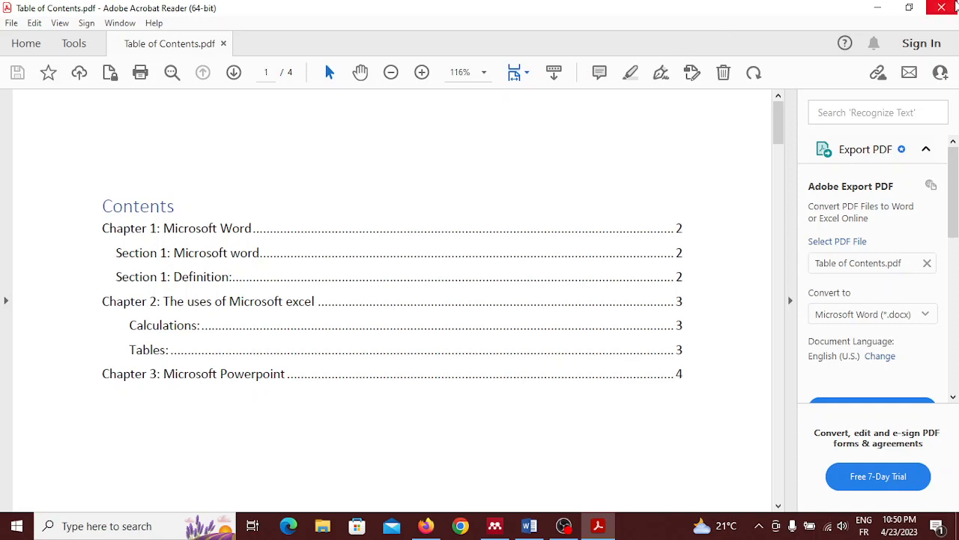
pyautogui.click(941, 7)
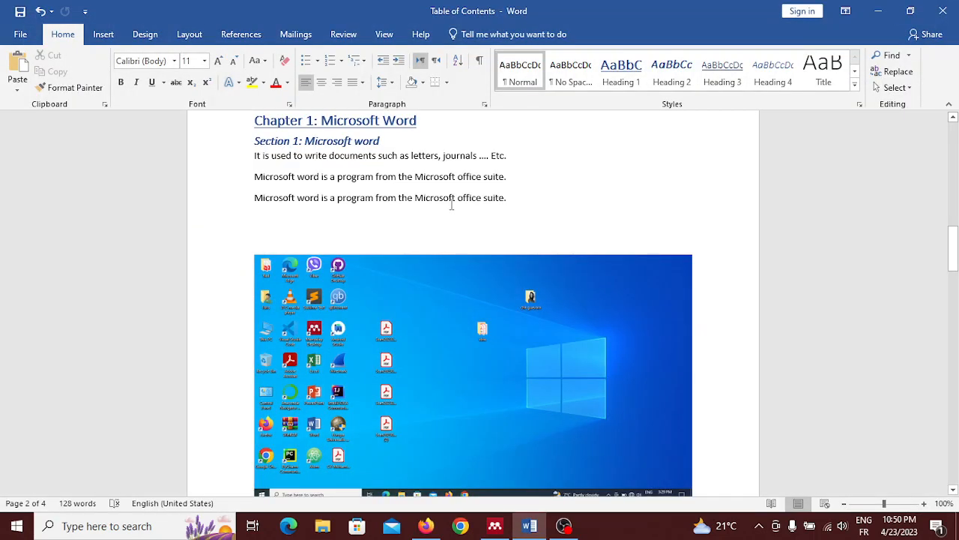
pyautogui.click(590, 220)
pyautogui.scroll(5, 591, 221)
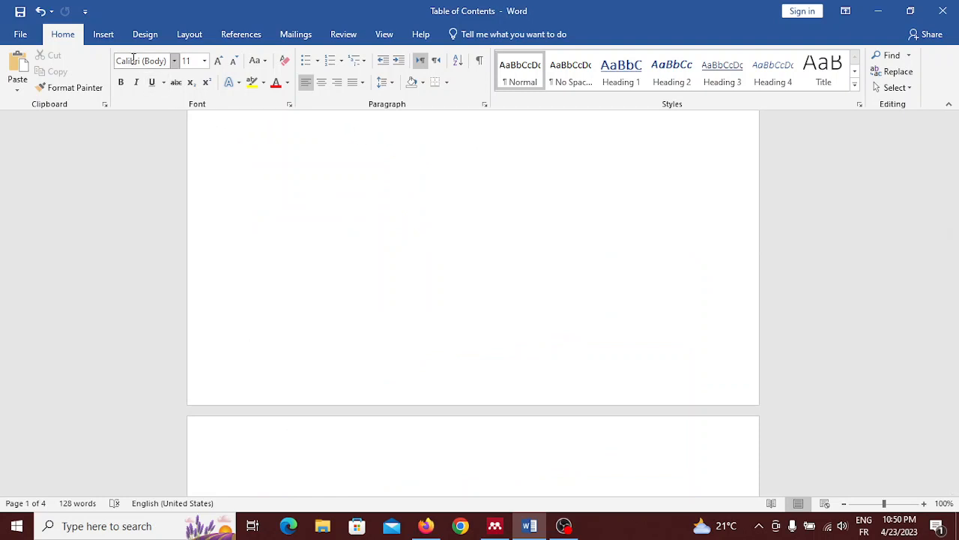
pyautogui.click(98, 36)
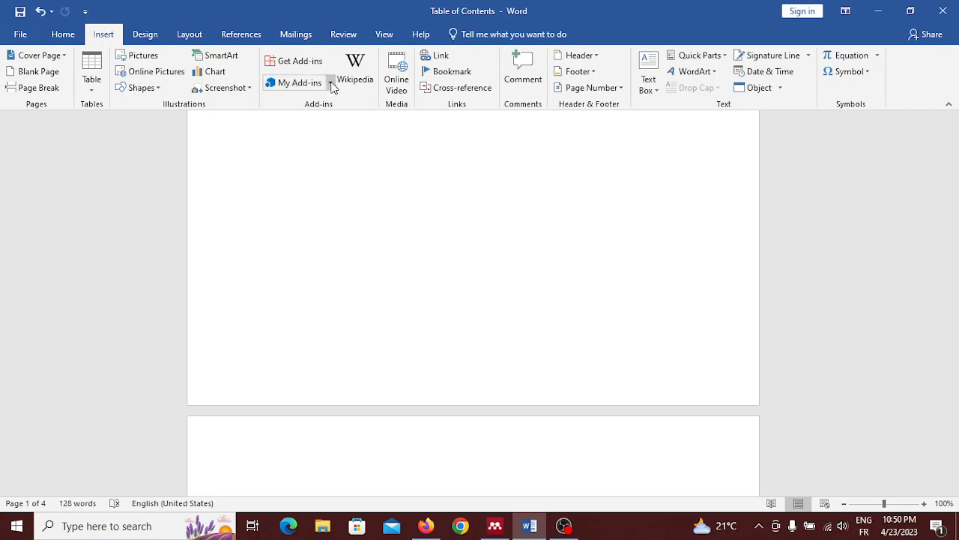
pyautogui.click(92, 89)
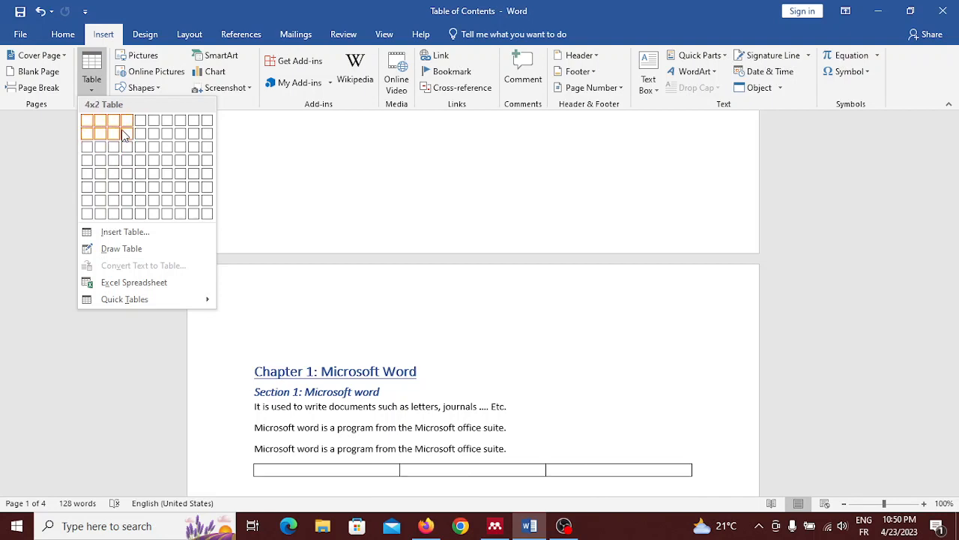
pyautogui.click(66, 170)
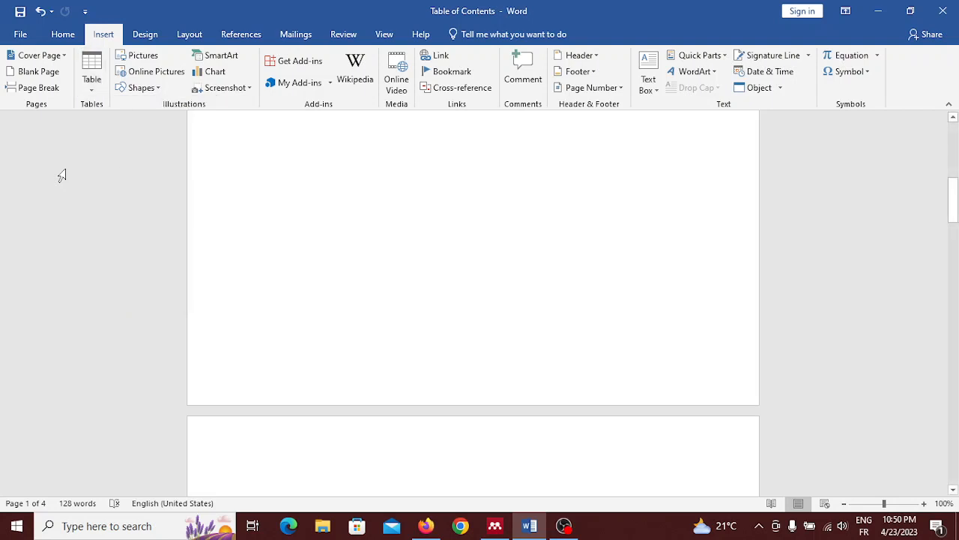
# Insert page numbers at the bottom of the pages using the Plain Number 2 style and close footer editing.
pyautogui.scroll(10, 63, 176)
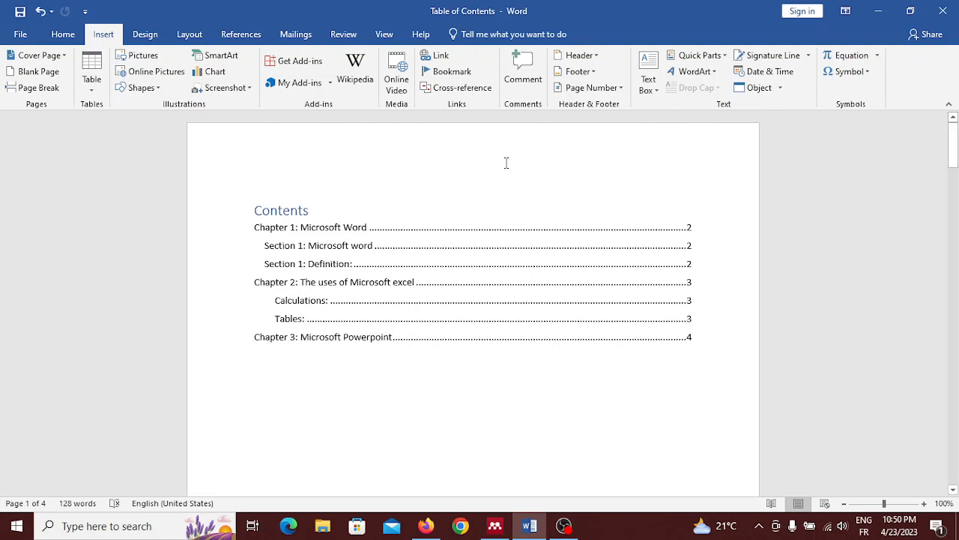
pyautogui.click(600, 89)
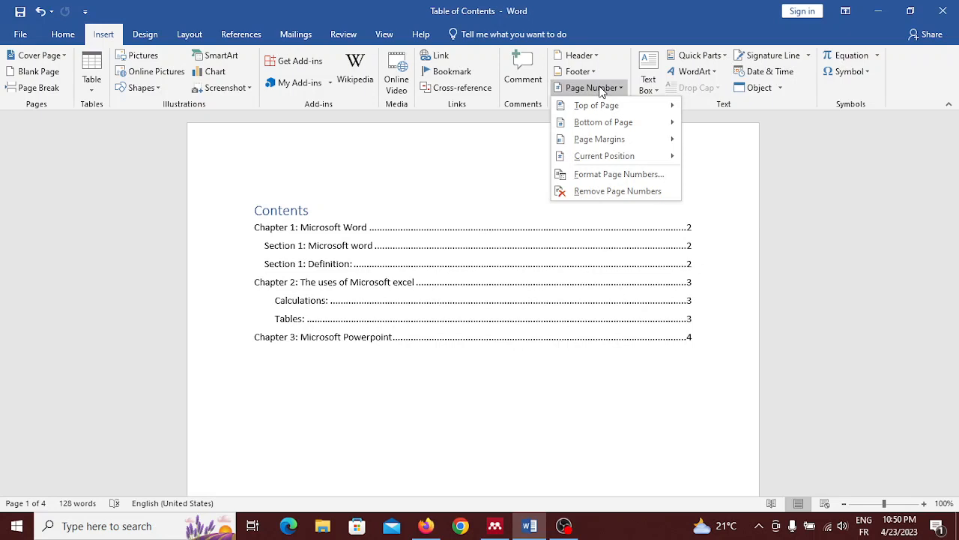
pyautogui.moveTo(610, 101)
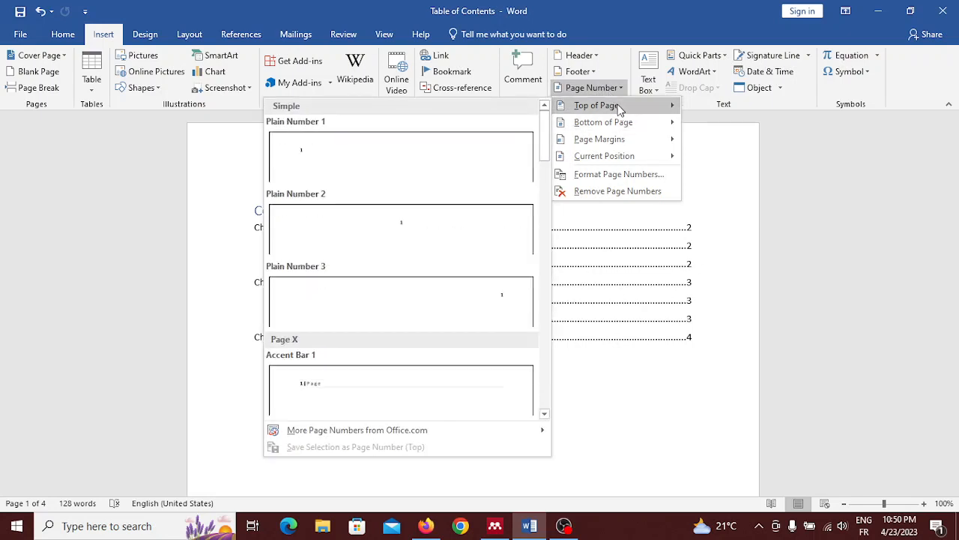
pyautogui.moveTo(634, 129)
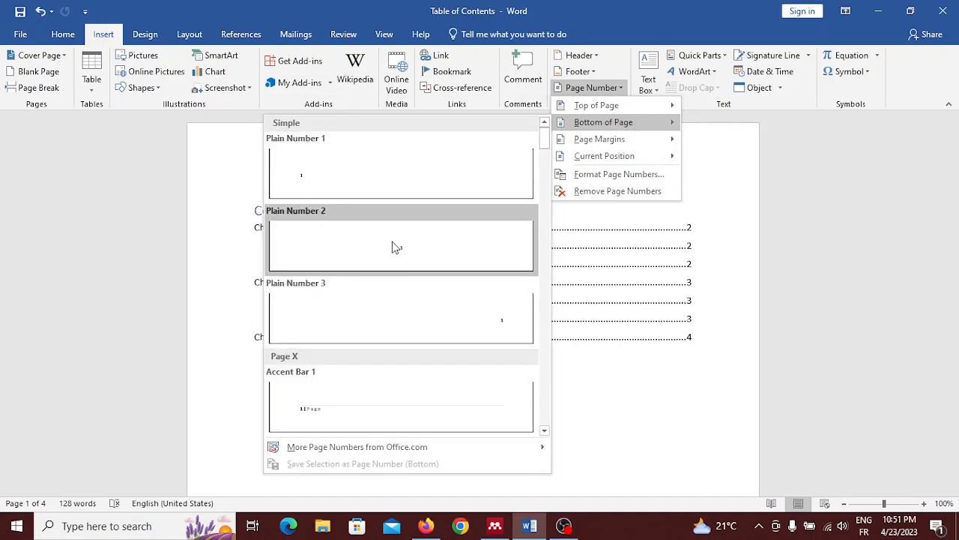
pyautogui.click(395, 247)
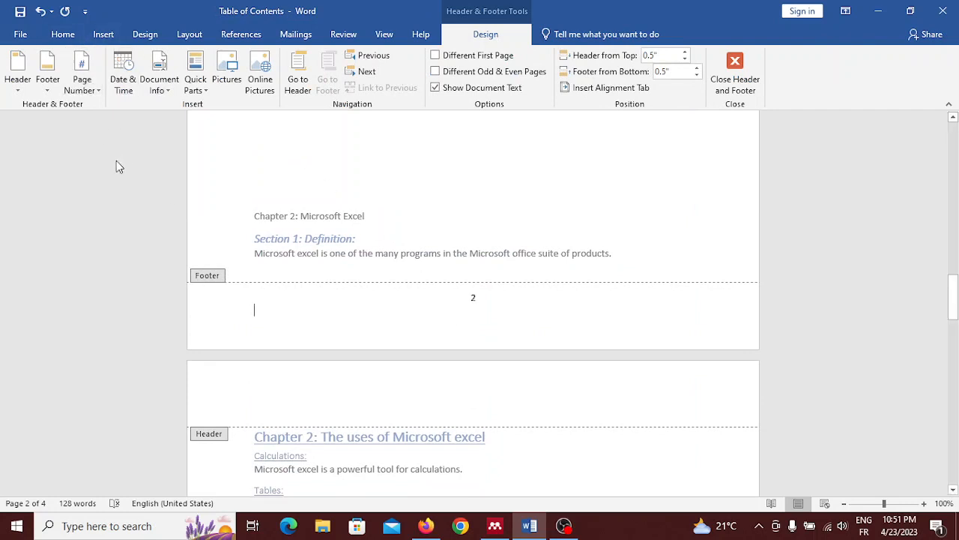
pyautogui.click(53, 39)
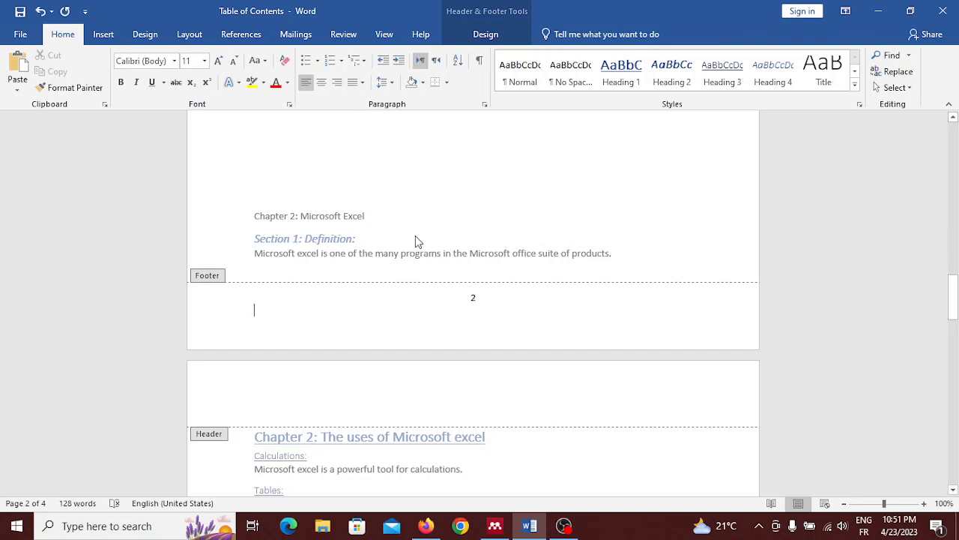
pyautogui.scroll(5, 416, 237)
pyautogui.scroll(15, 416, 238)
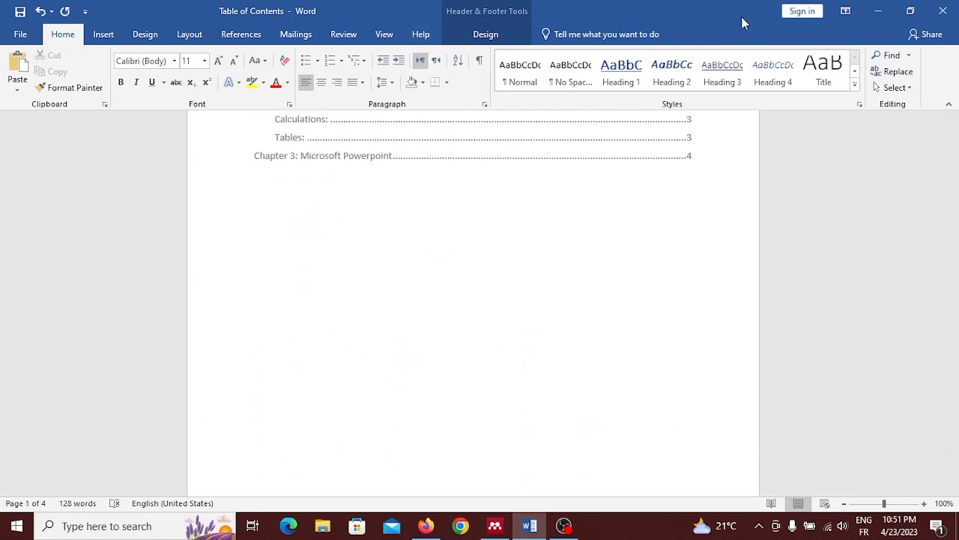
pyautogui.click(507, 42)
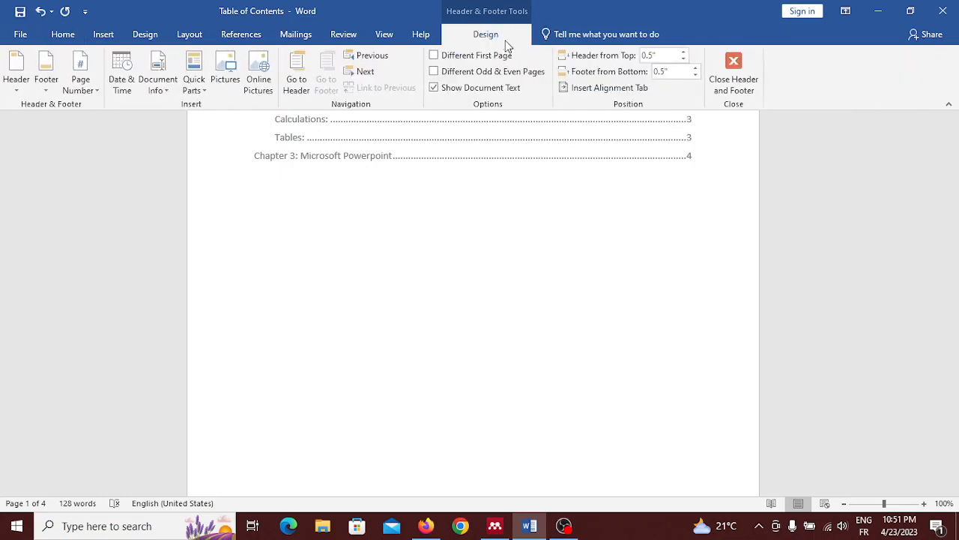
pyautogui.click(734, 66)
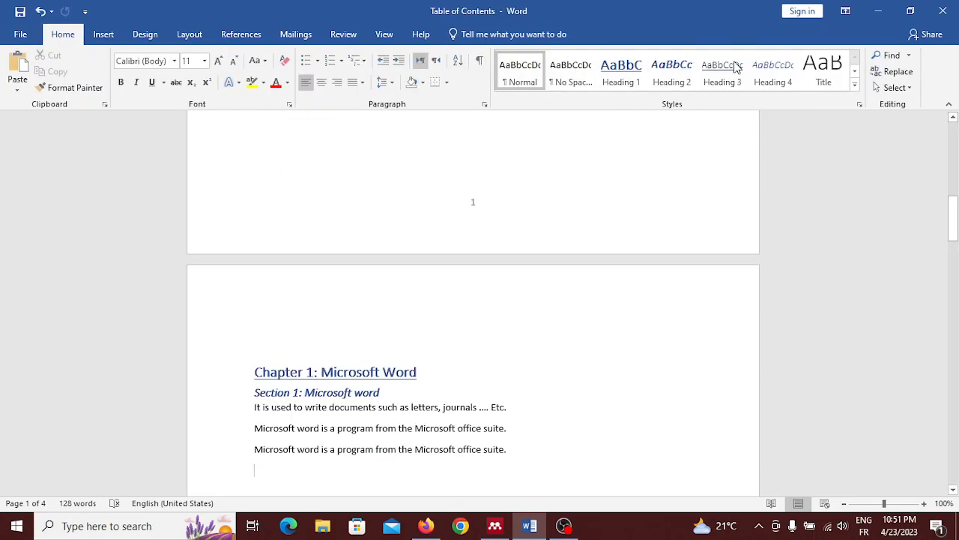
# Check the footer page numbers on the pages throughout the document.
pyautogui.scroll(-10, 396, 203)
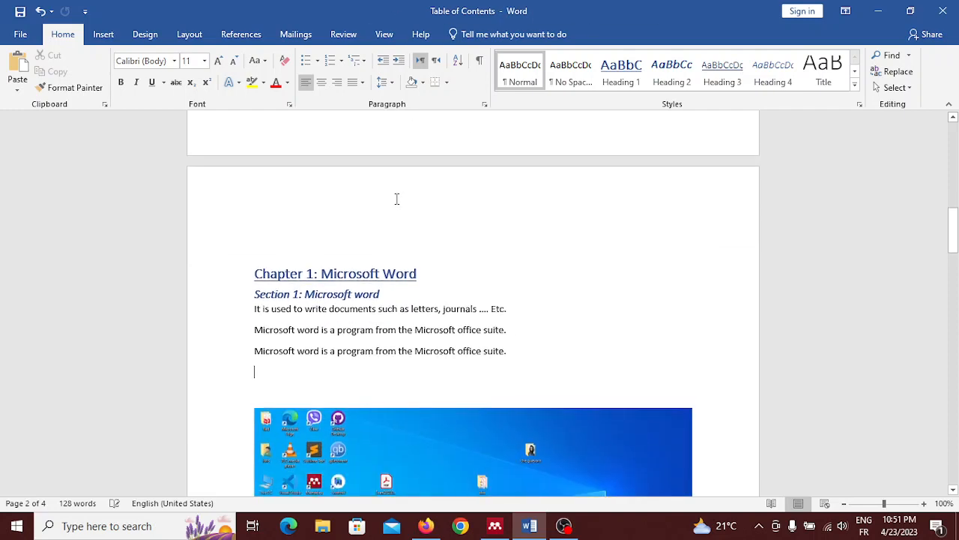
pyautogui.scroll(-10, 397, 198)
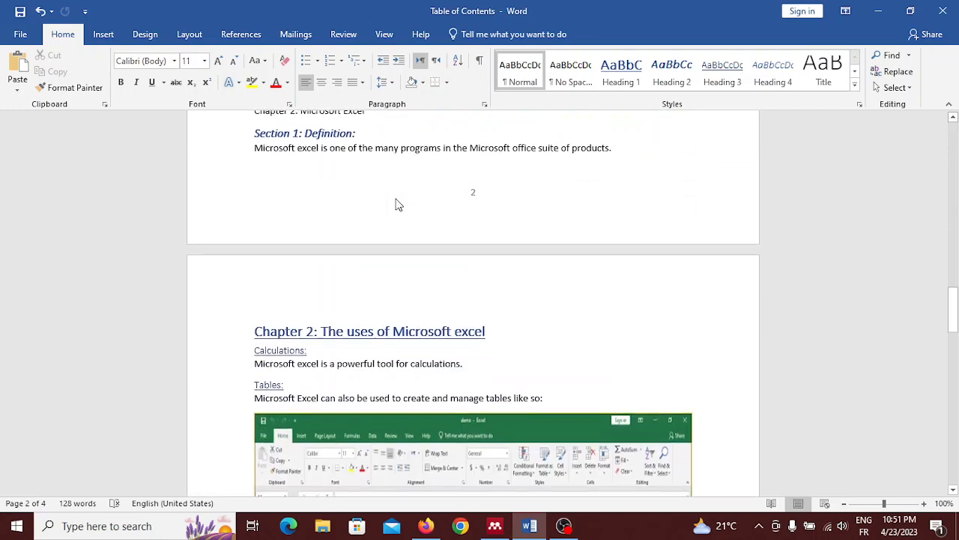
pyautogui.scroll(-15, 395, 198)
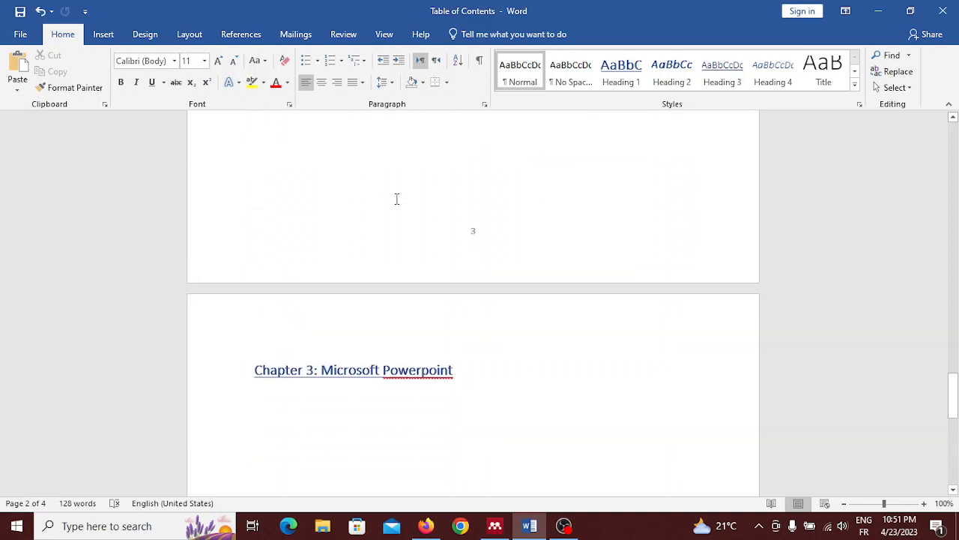
pyautogui.scroll(-1, 396, 198)
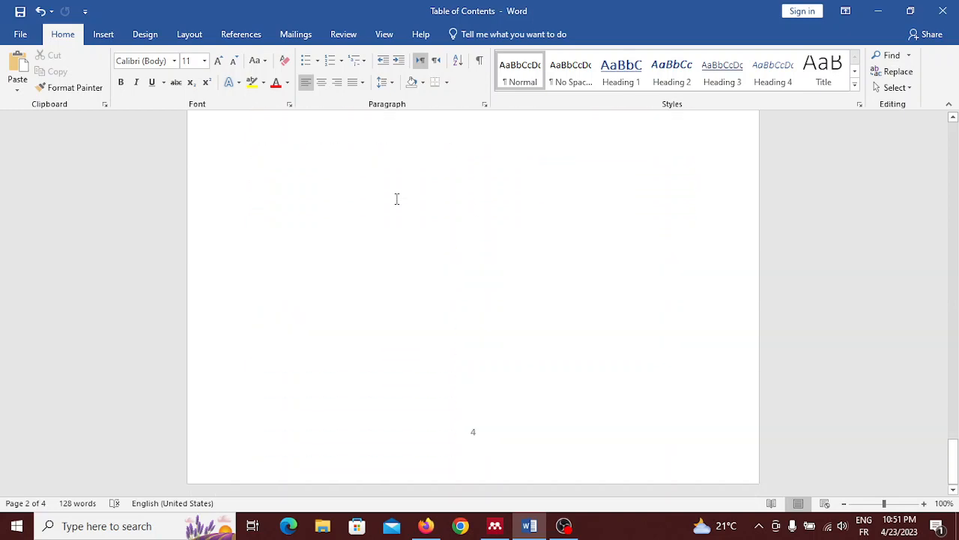
pyautogui.scroll(20, 566, 358)
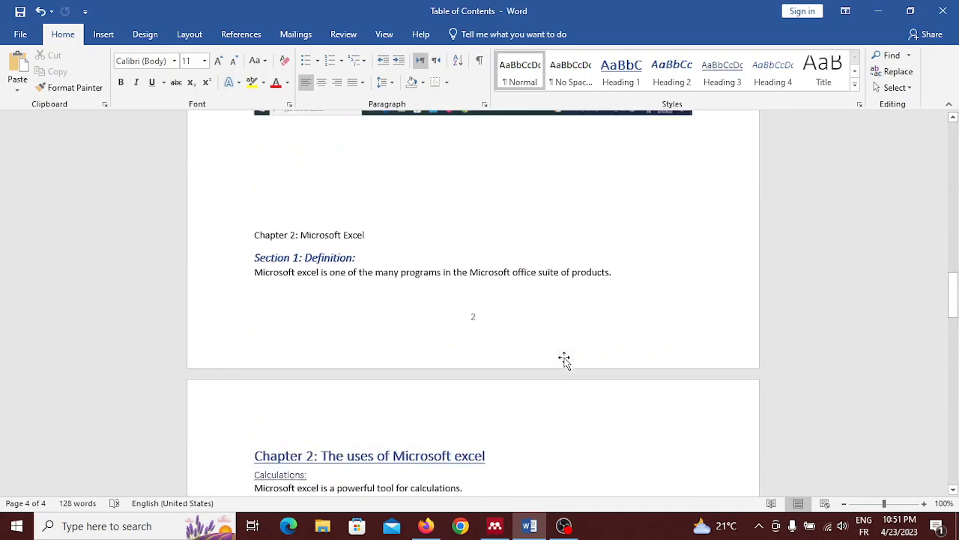